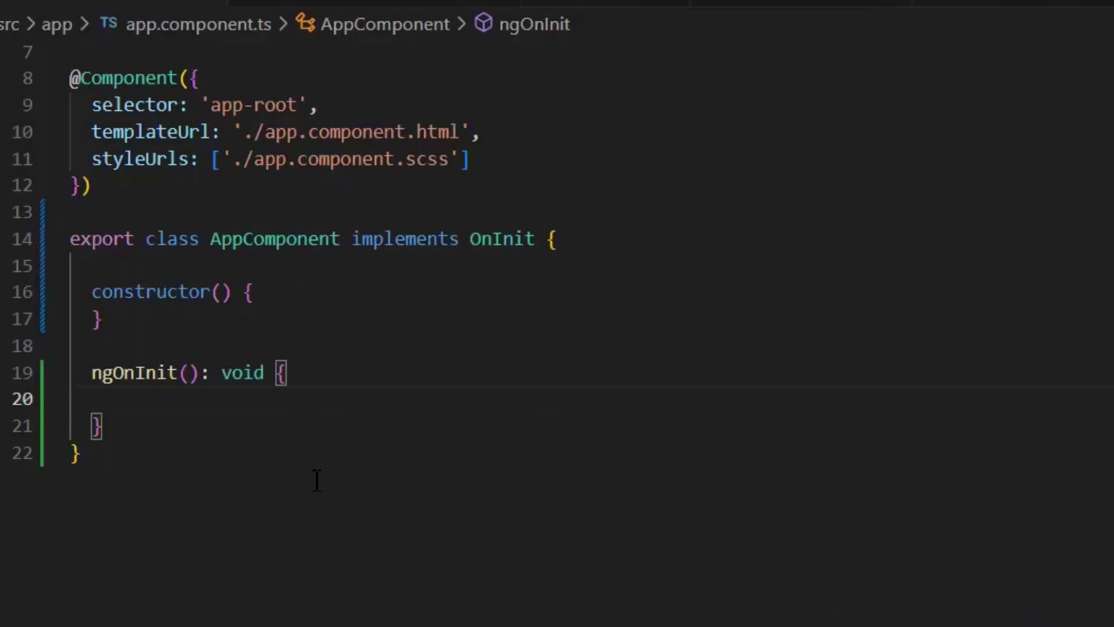
Declare var ofObservable = of(1,2,3,4,5,6) inside ngOnInit
{"action": "key", "text": "Tab"}
{"action": "type", "text": "v"}
{"action": "key", "text": "BackSpace"}
{"action": "type", "text": "cpsm"}
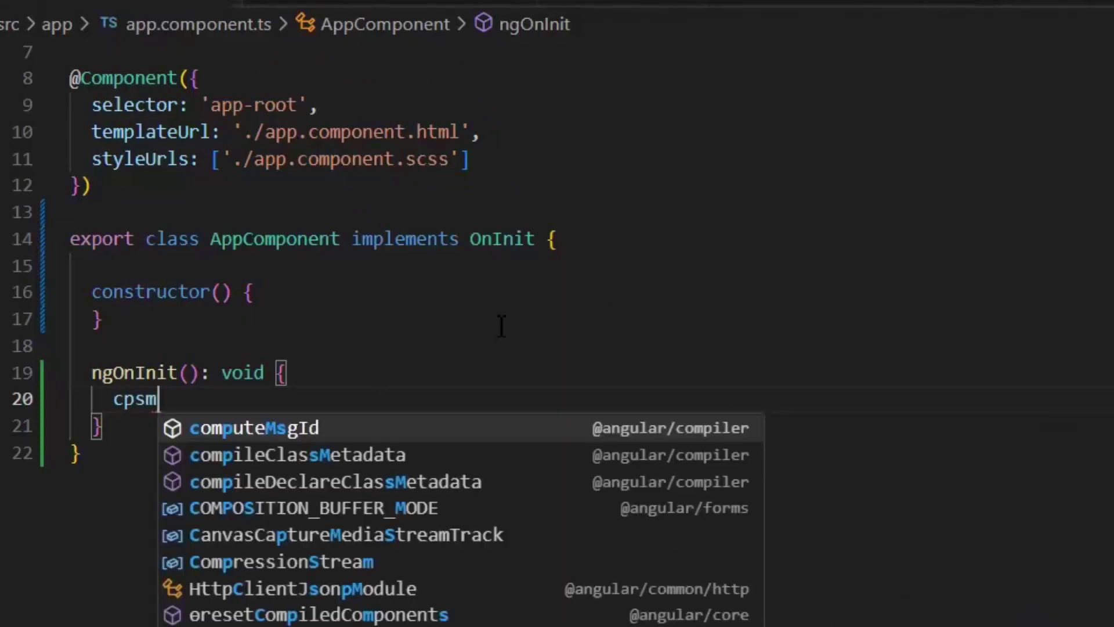
{"action": "key", "text": "BackSpace"}
{"action": "key", "text": "BackSpace"}
{"action": "type", "text": "onst"}
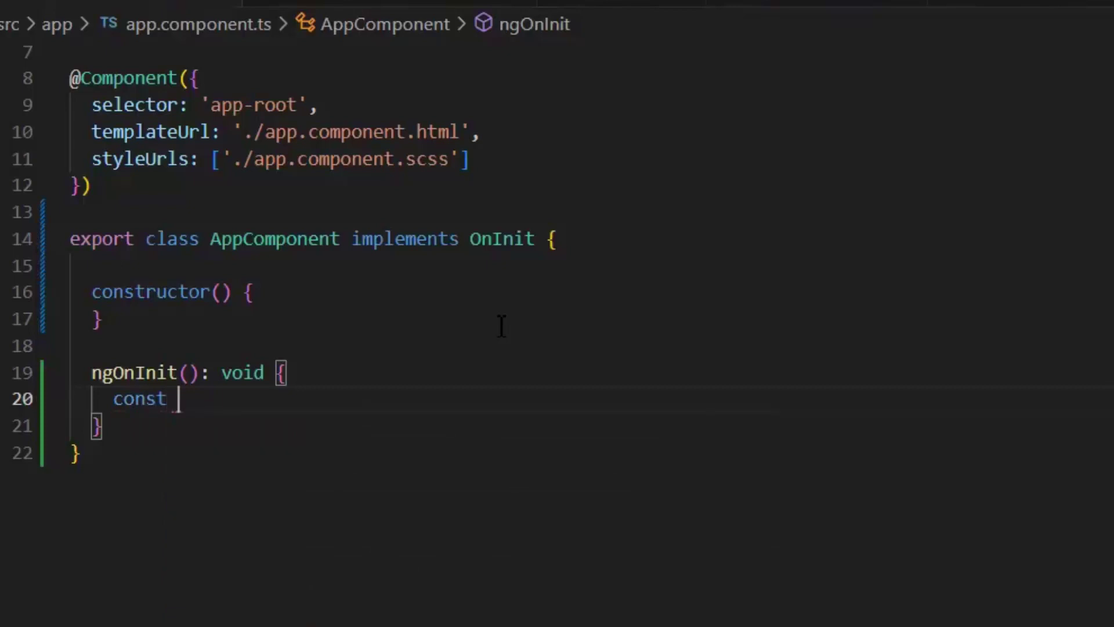
{"action": "key", "text": "BackSpace"}
{"action": "key", "text": "BackSpace"}
{"action": "key", "text": "BackSpace"}
{"action": "key", "text": "BackSpace"}
{"action": "key", "text": "BackSpace"}
{"action": "key", "text": "BackSpace"}
{"action": "type", "text": "var of"}
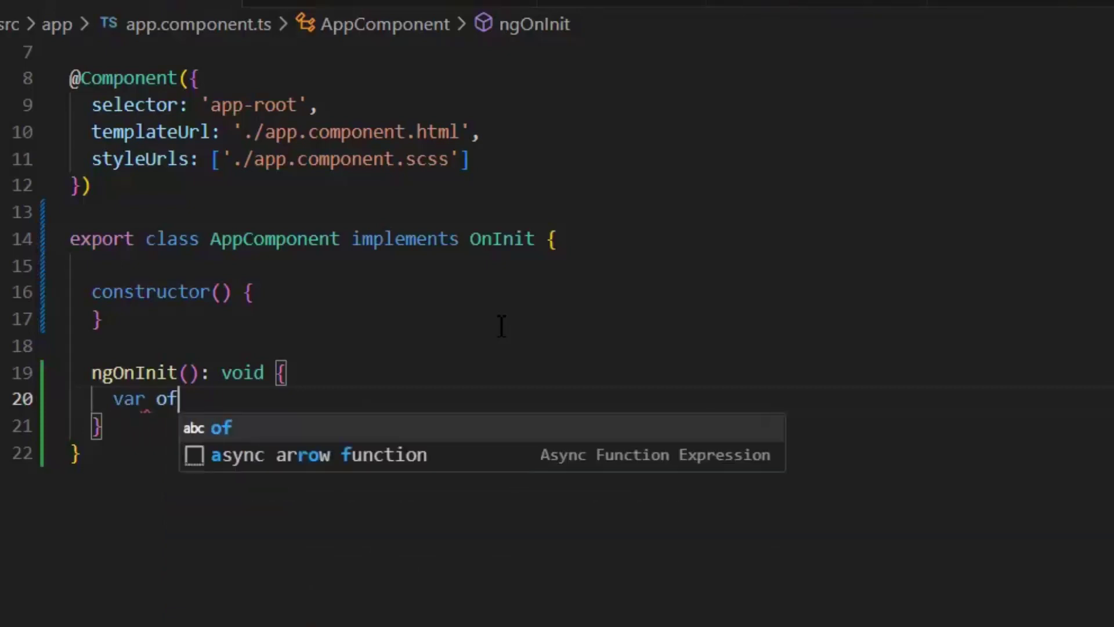
{"action": "type", "text": "Observable"}
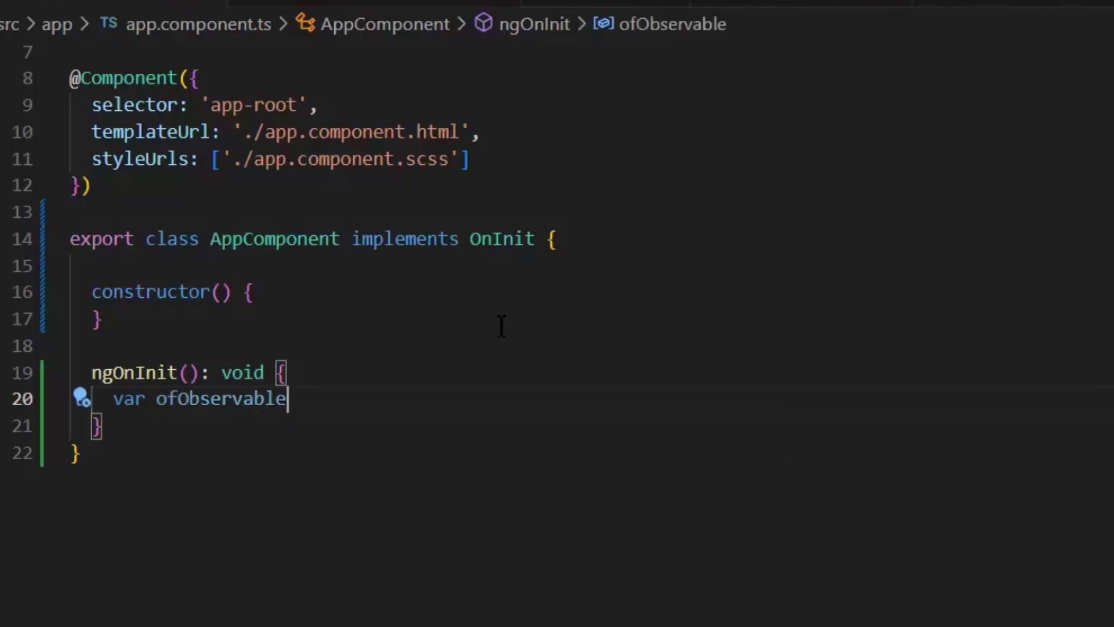
{"action": "type", "text": "=of"}
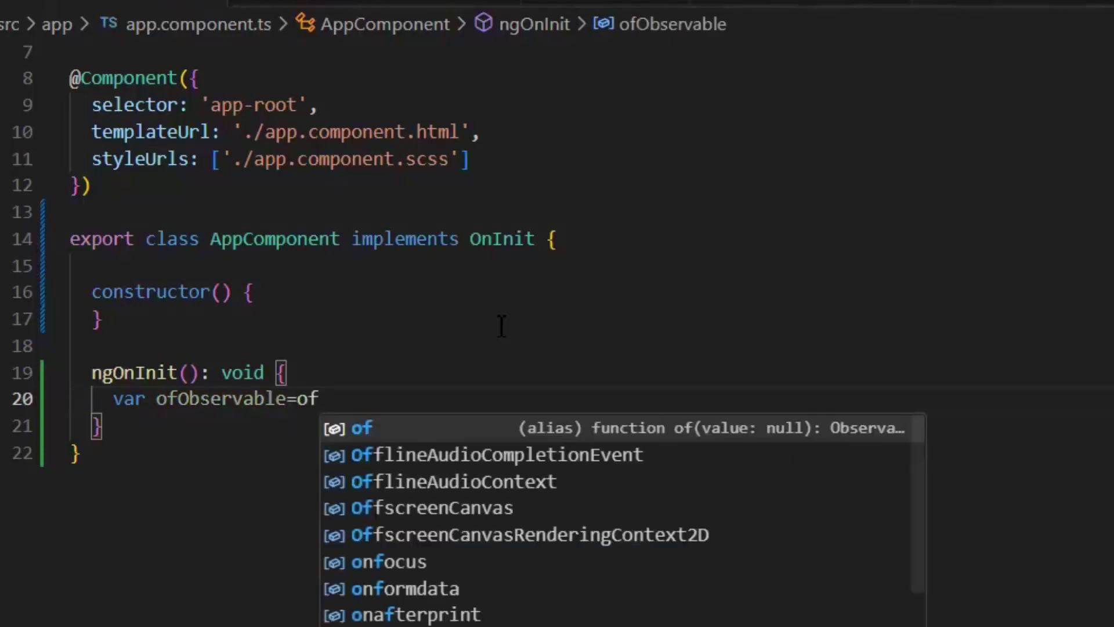
{"action": "type", "text": "("}
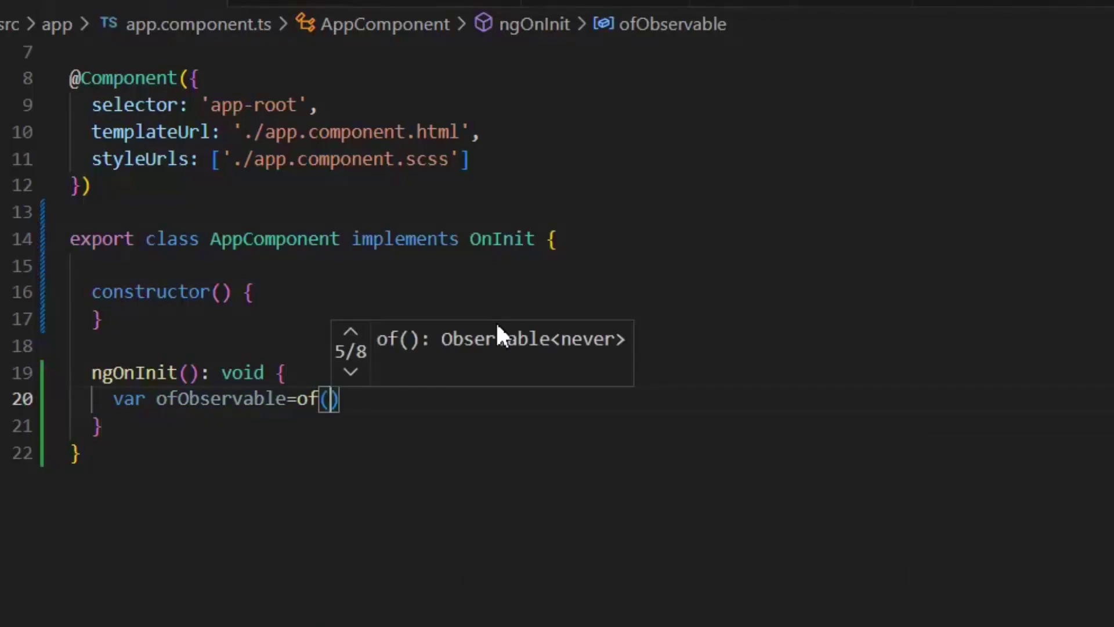
{"action": "type", "text": "1,2,3,4,5,6"}
{"action": "key", "text": "End"}
{"action": "type", "text": ";"}
{"action": "key", "text": "ctrl+s"}
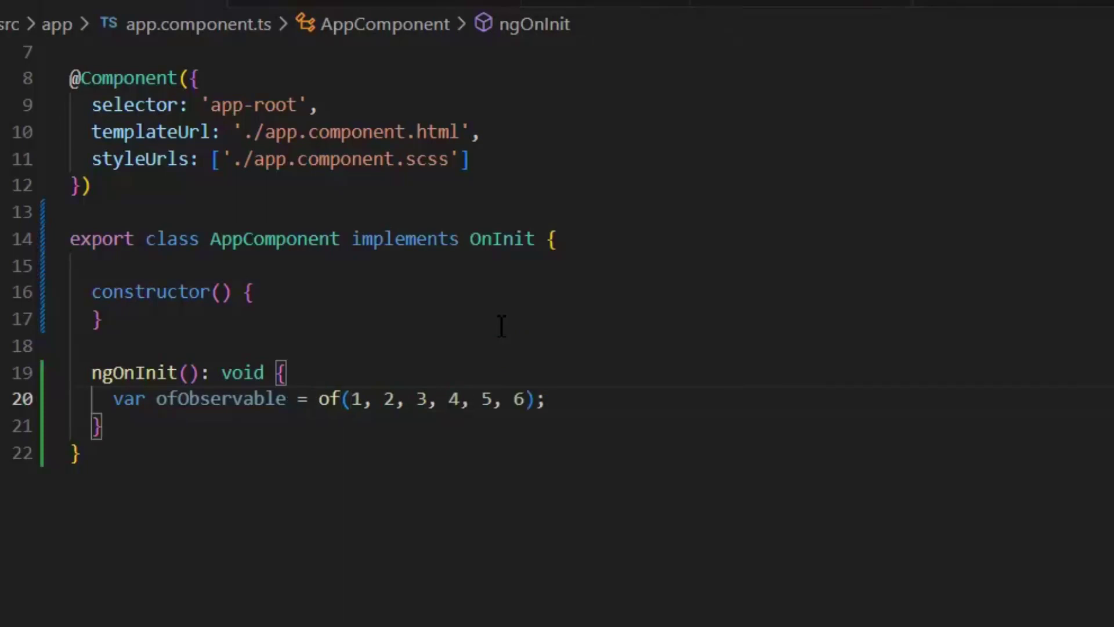
Subscribe to ofObservable, logging each value labelled 'of observable', and format the line
{"action": "key", "text": "Return"}
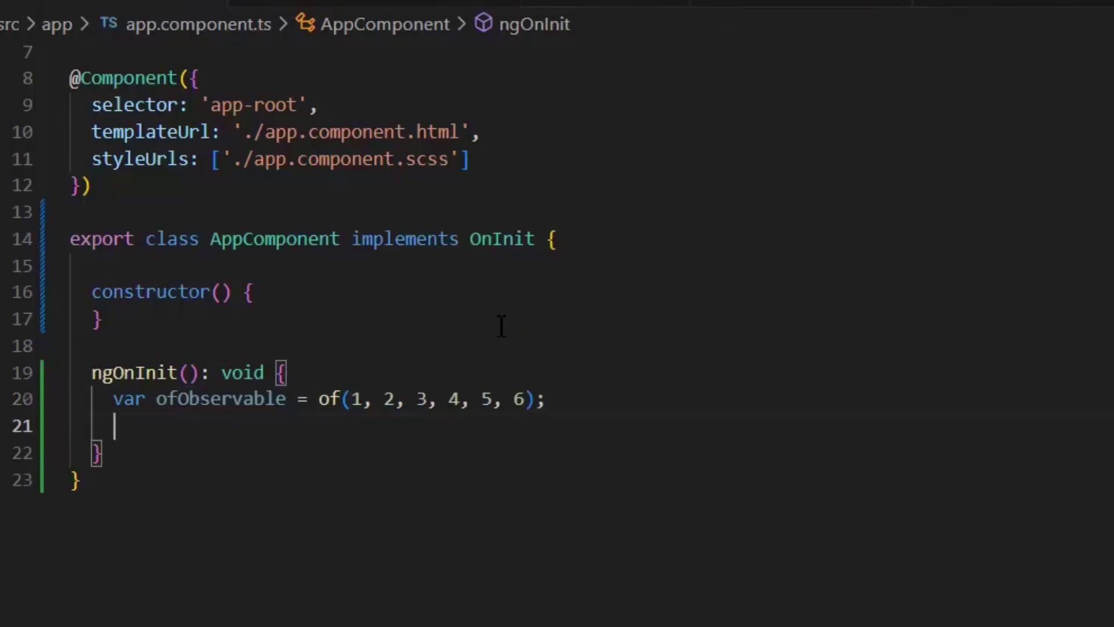
{"action": "type", "text": "of"}
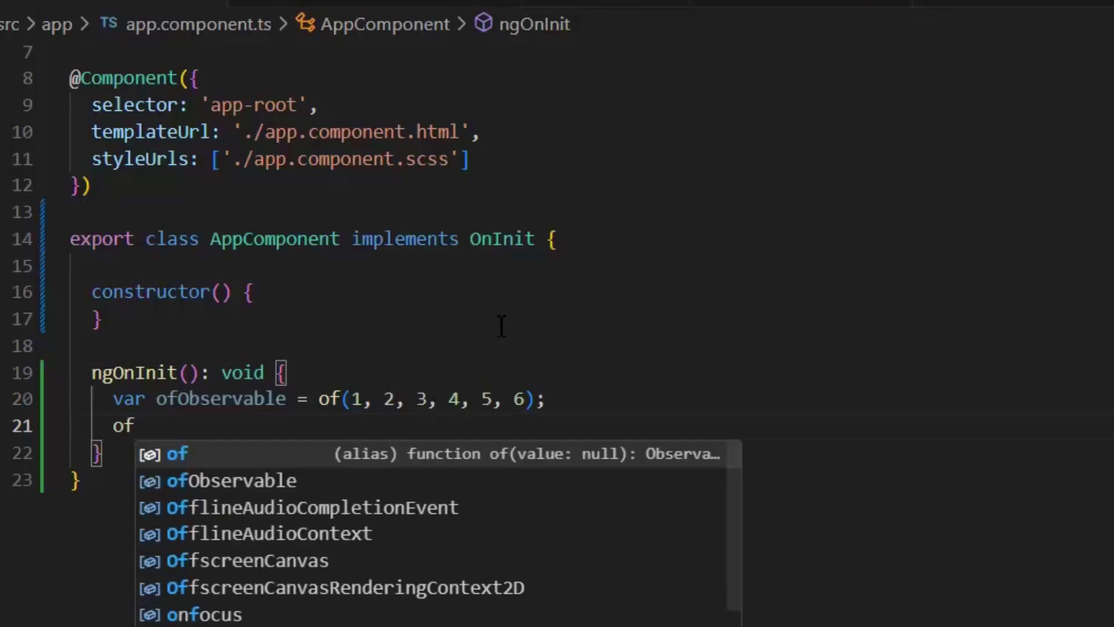
{"action": "key", "text": "Down"}
{"action": "key", "text": "Tab"}
{"action": "type", "text": ".su"}
{"action": "key", "text": "Tab"}
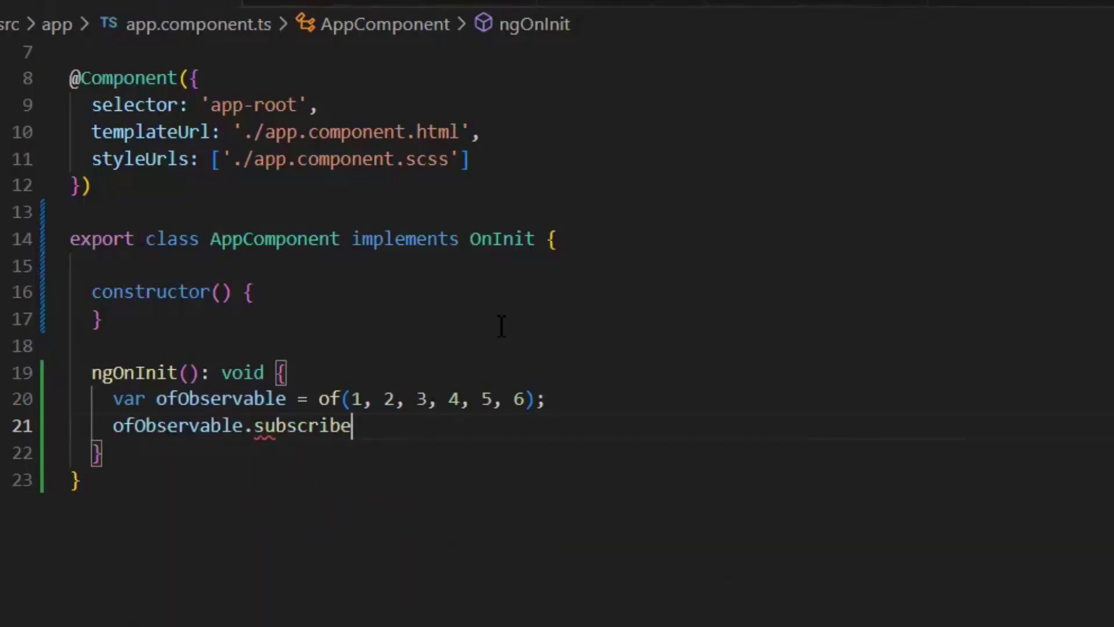
{"action": "type", "text": "(x=>"}
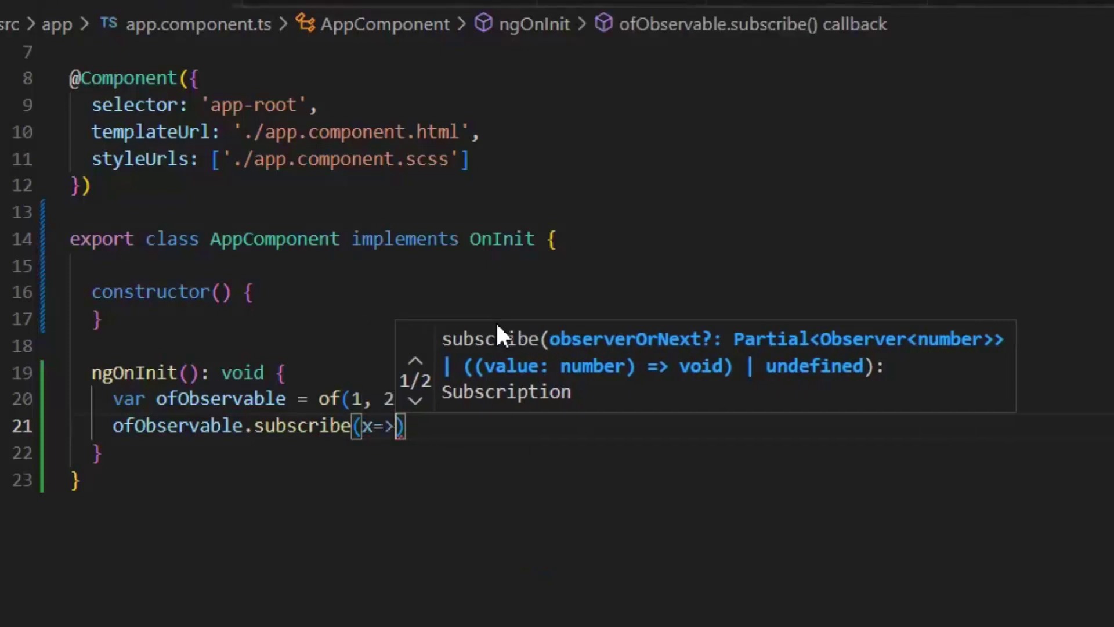
{"action": "type", "text": "Co"}
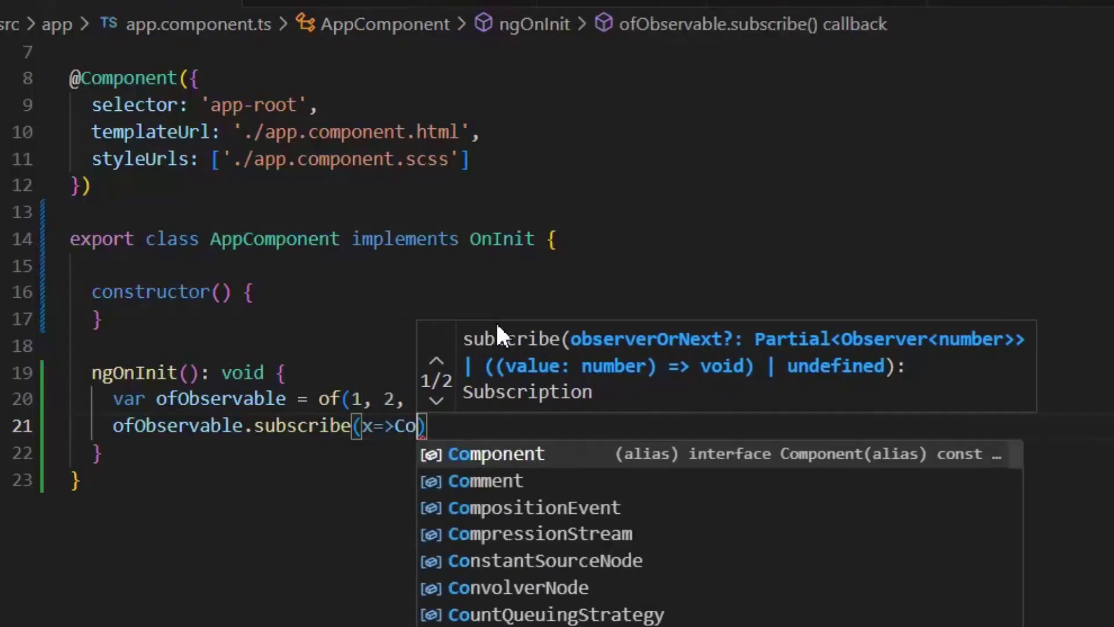
{"action": "type", "text": "nsol"}
{"action": "key", "text": "Down"}
{"action": "key", "text": "Tab"}
{"action": "type", "text": ".l"}
{"action": "key", "text": "Tab"}
{"action": "type", "text": "("}
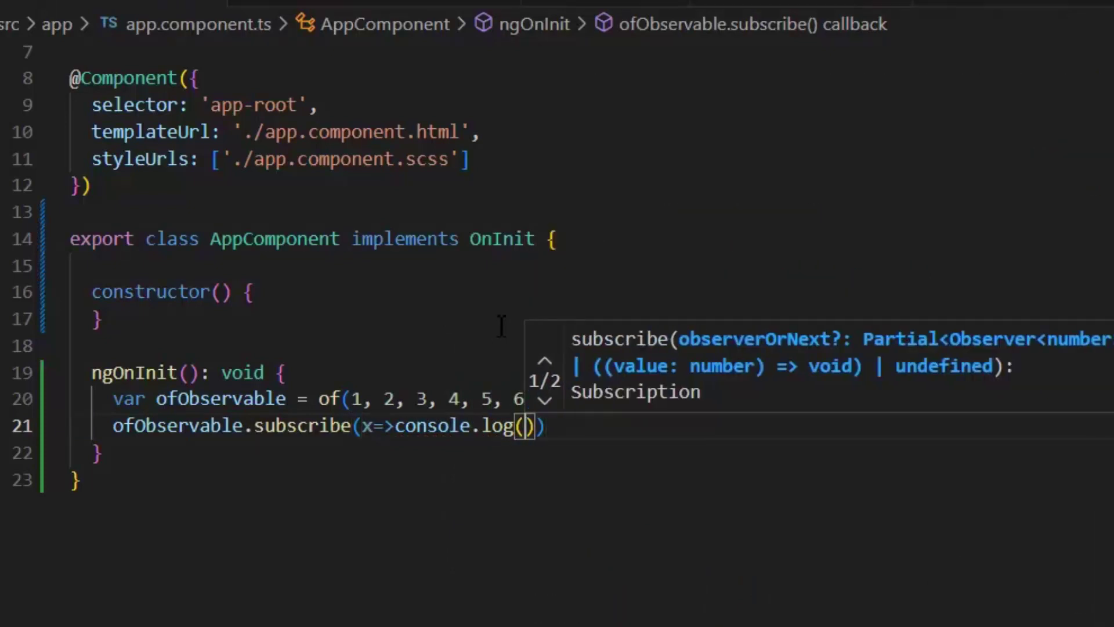
{"action": "type", "text": "'"}
{"action": "key", "text": "ctrl+Left"}
{"action": "key", "text": "ctrl+Left"}
{"action": "key", "text": "ctrl+Left"}
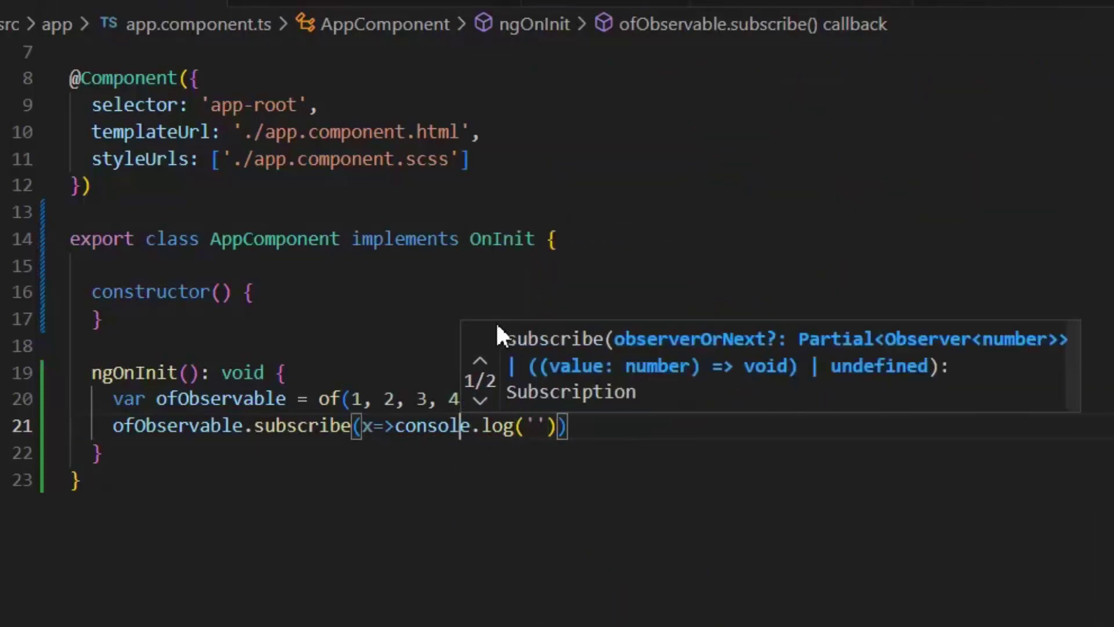
{"action": "key", "text": "ctrl+Left"}
{"action": "key", "text": "ctrl+Left"}
{"action": "key", "text": "ctrl+Left"}
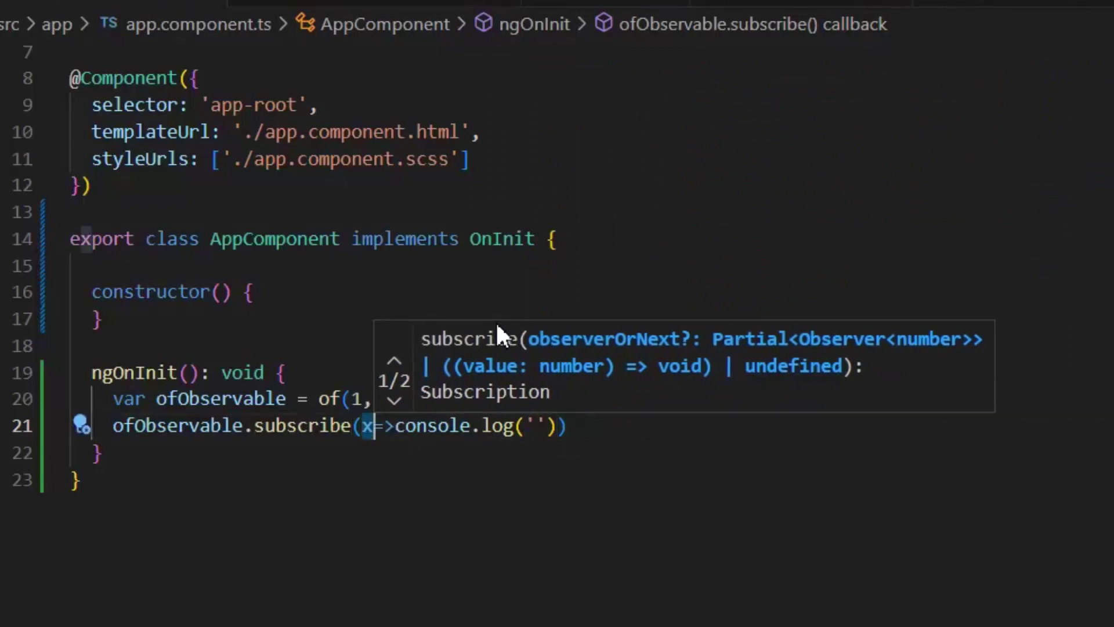
{"action": "key", "text": "Right"}
{"action": "key", "text": "ctrl+Right"}
{"action": "key", "text": "ctrl+Right"}
{"action": "key", "text": "ctrl+Right"}
{"action": "key", "text": "ctrl+Right"}
{"action": "key", "text": "Right"}
{"action": "type", "text": "of observable"}
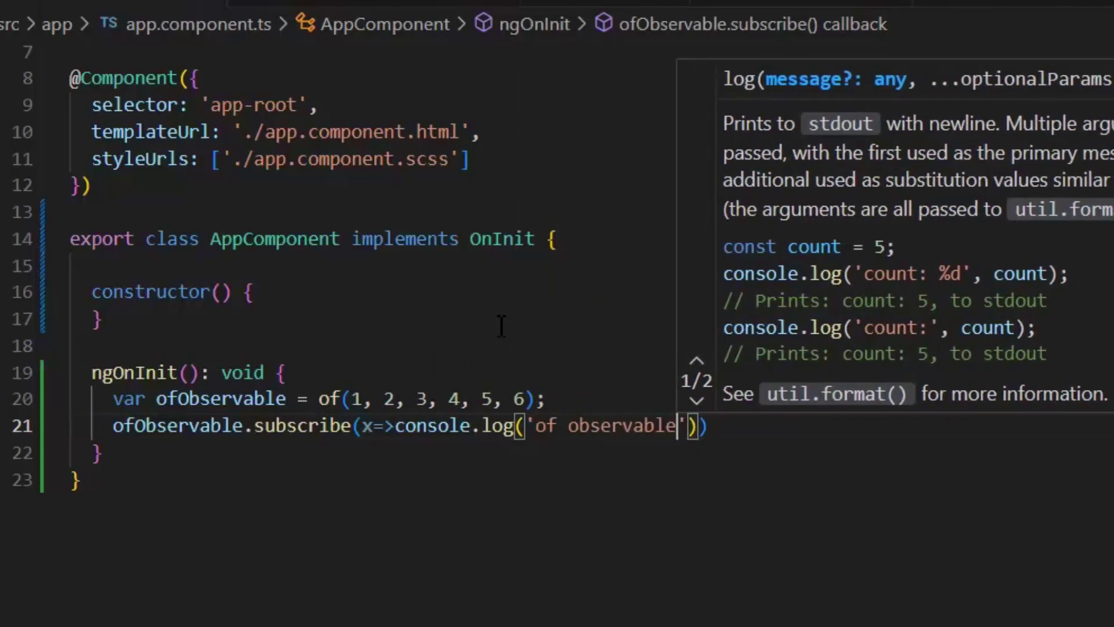
{"action": "key", "text": "Right"}
{"action": "type", "text": ",x"}
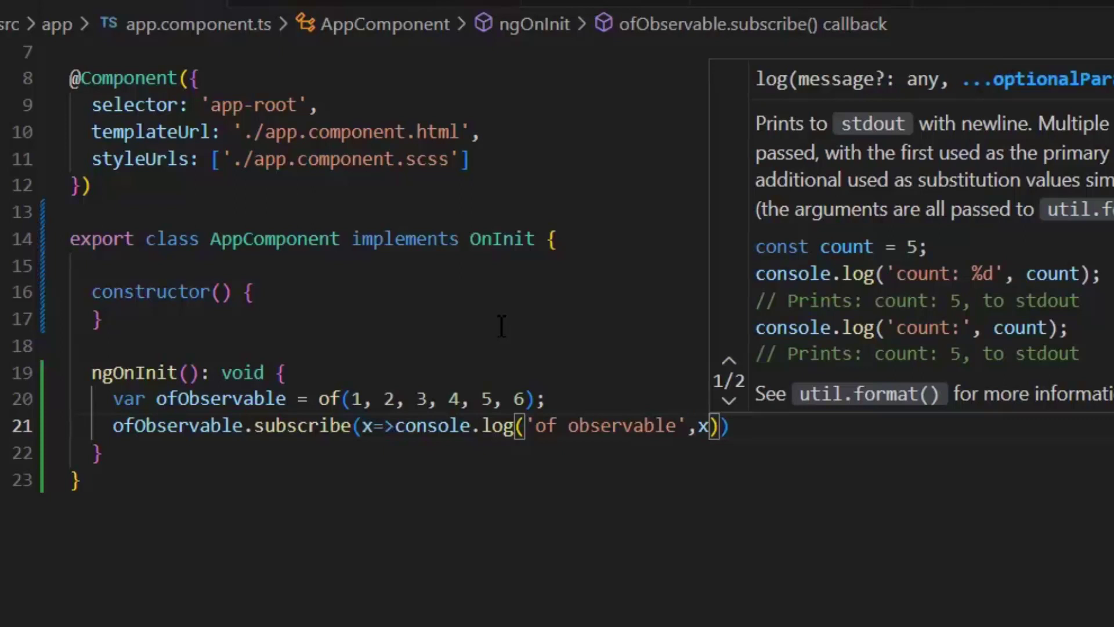
{"action": "key", "text": "shift+alt+f"}
Declare fromObservable as from([7, 8, 9]) below the of subscription
{"action": "left_click", "coordinate": [853, 432]}
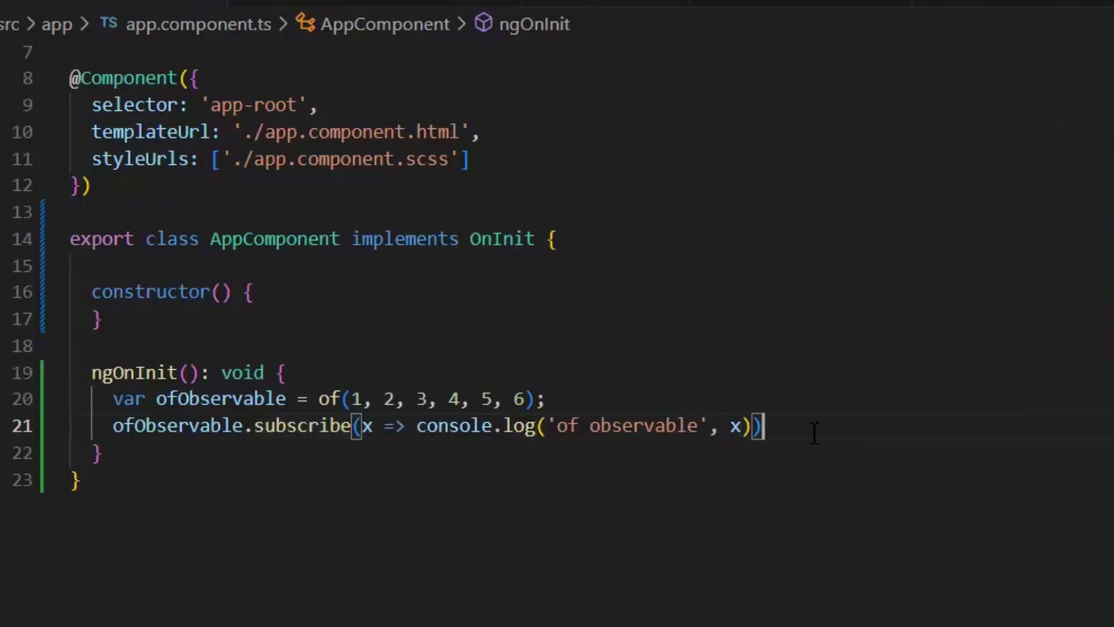
{"action": "type", "text": ";"}
{"action": "key", "text": "Return"}
{"action": "type", "text": "var from"}
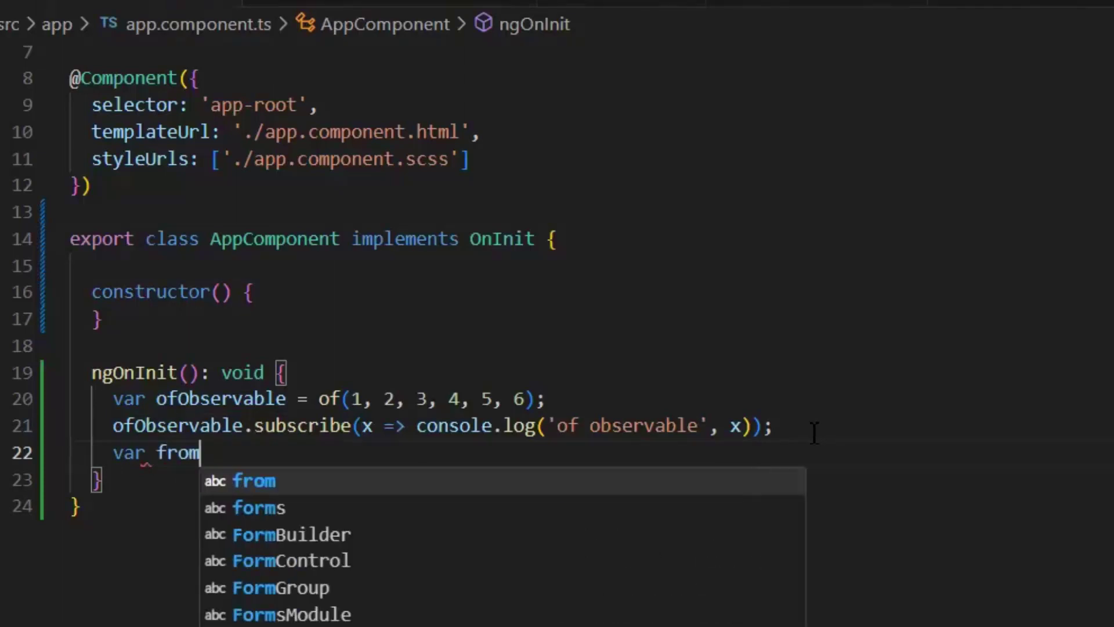
{"action": "type", "text": "Observable="}
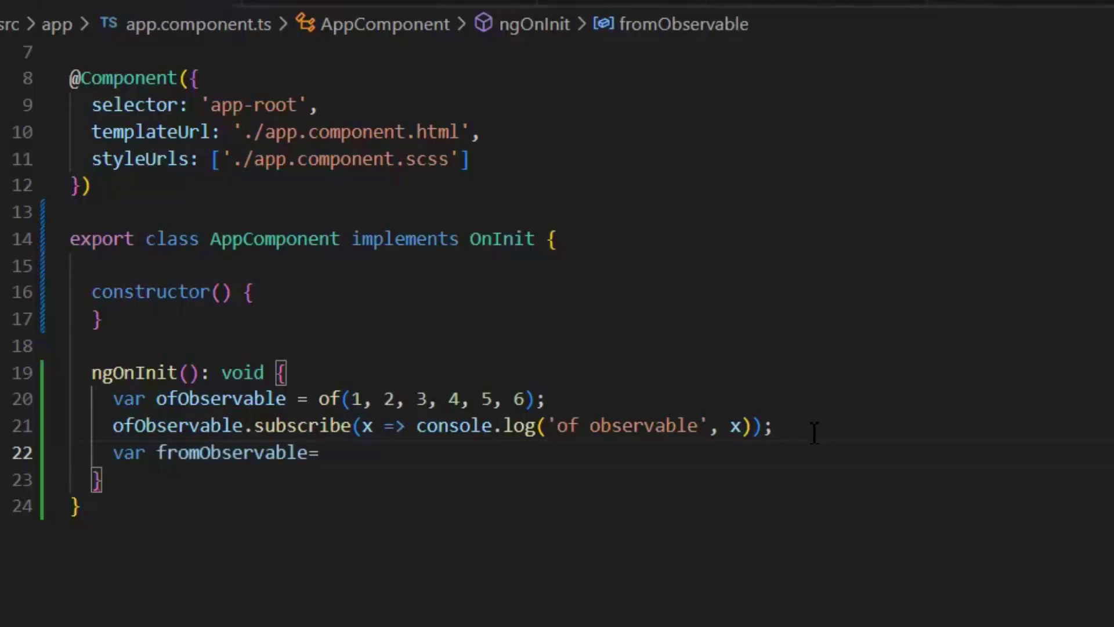
{"action": "type", "text": "from(["}
{"action": "key", "text": "Escape"}
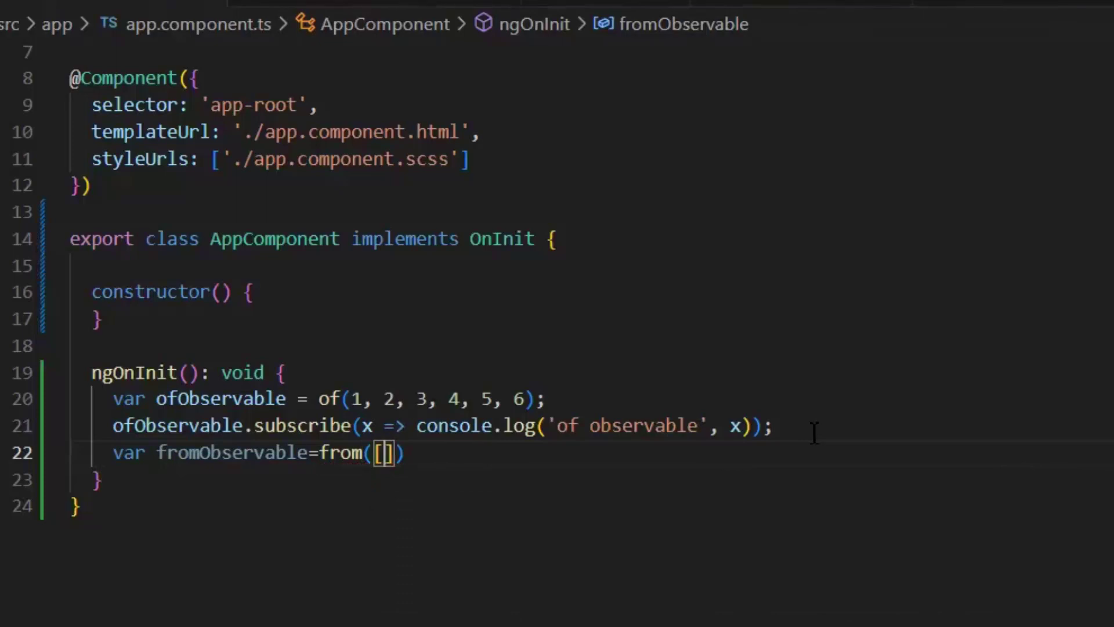
{"action": "type", "text": "7,8,9"}
{"action": "key", "text": "shift+alt+f"}
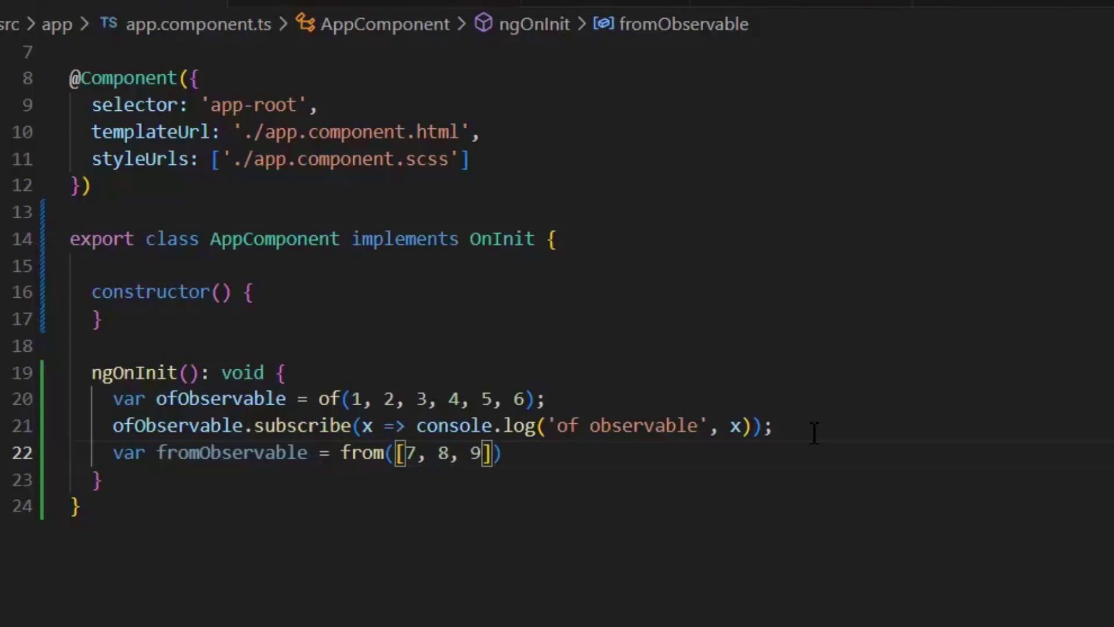
{"action": "key", "text": "End"}
{"action": "key", "text": "Return"}
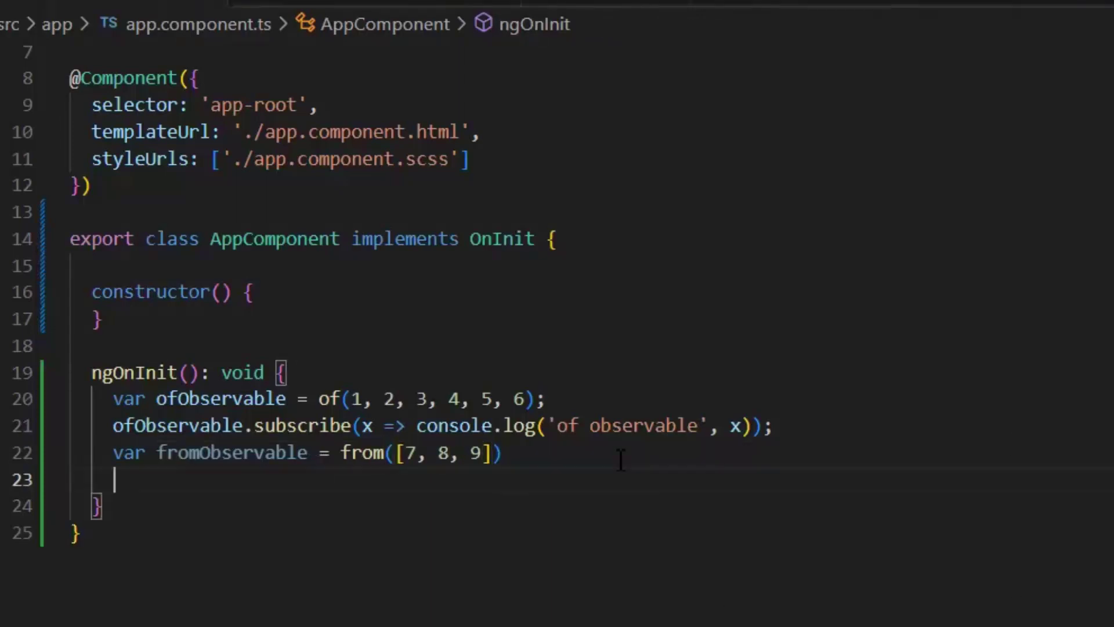
Copy the fromObservable name onto the new line and add a subscribe call
{"action": "key", "text": "Up"}
{"action": "key", "text": "ctrl+shift+Right"}
{"action": "key", "text": "ctrl+Right"}
{"action": "key", "text": "ctrl+shift+Right"}
{"action": "key", "text": "ctrl+c"}
{"action": "key", "text": "Down"}
{"action": "key", "text": "ctrl+v"}
{"action": "type", "text": ".su"}
{"action": "key", "text": "Tab"}
{"action": "type", "text": "("}
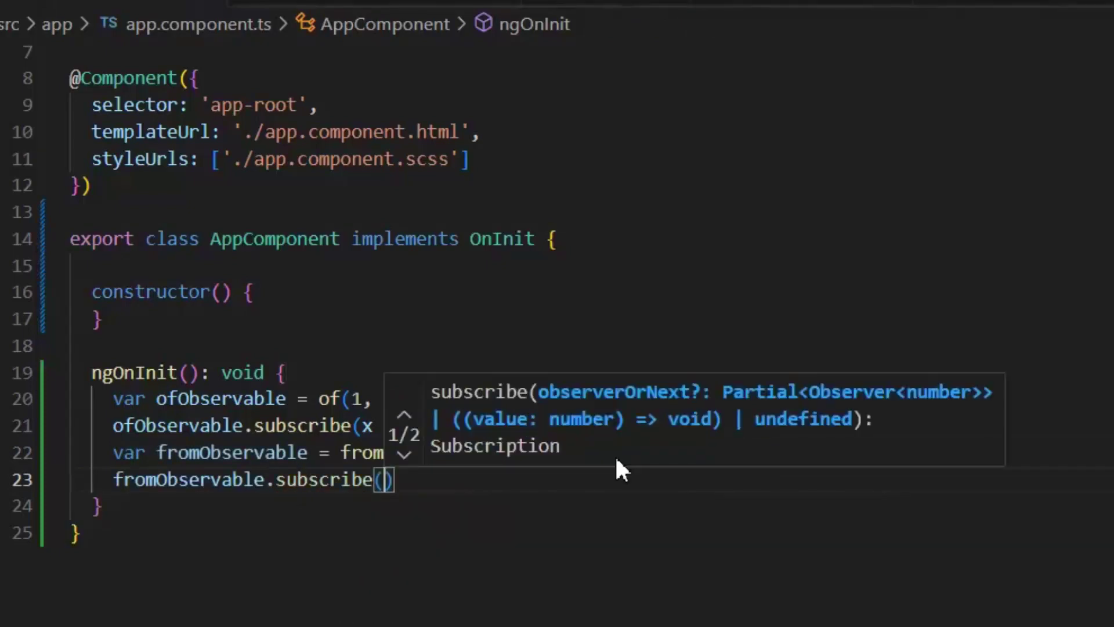
{"action": "type", "text": "x=>cons"}
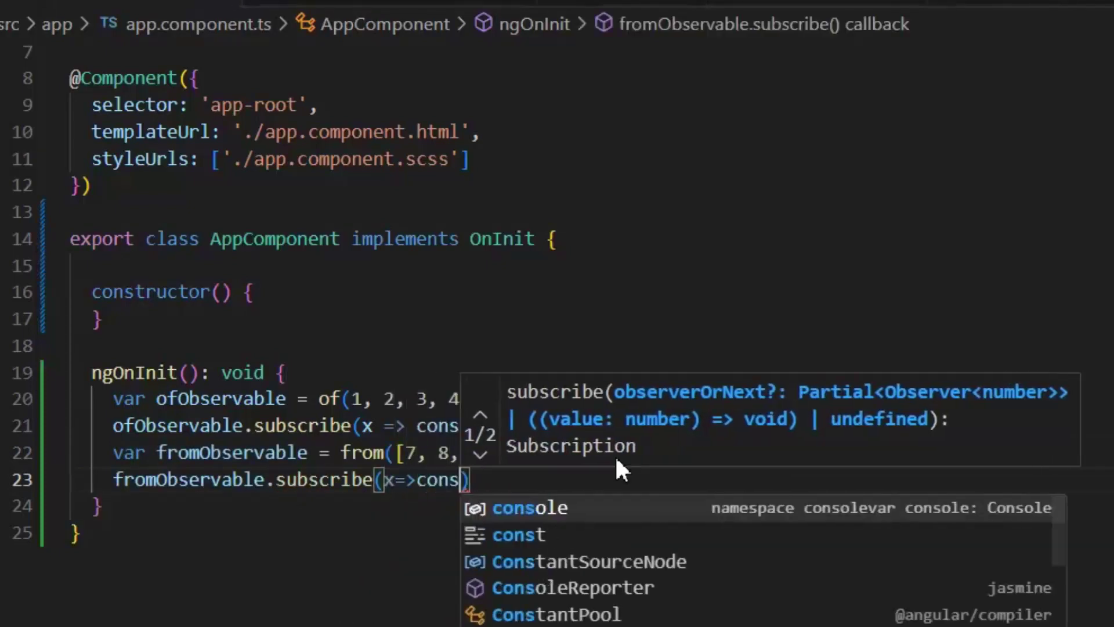
{"action": "type", "text": "ole.c"}
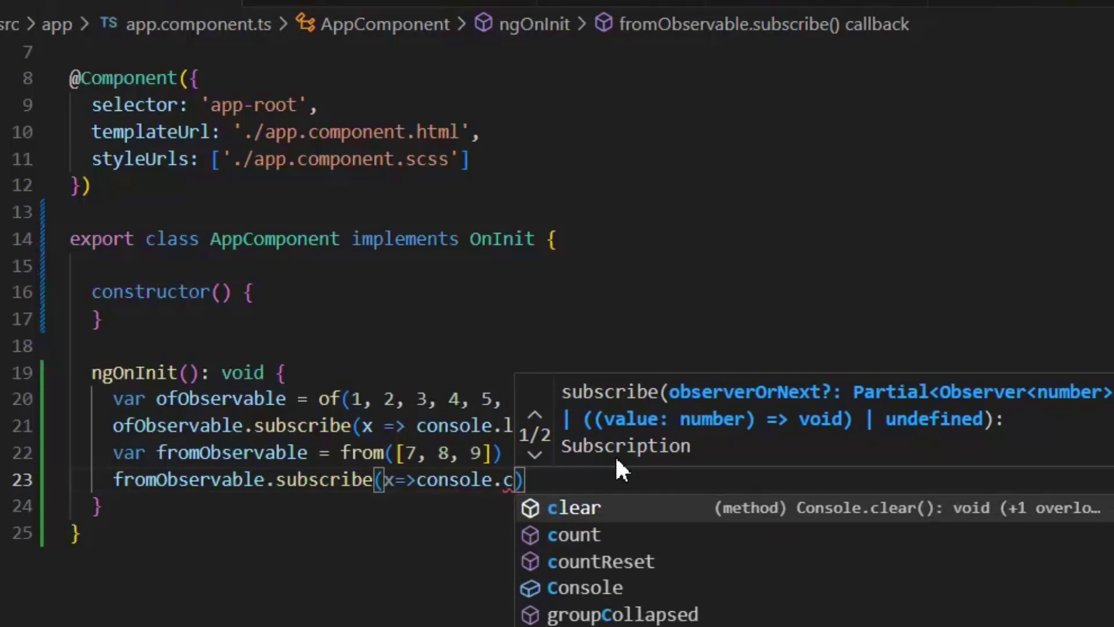
Make the subscription log each value labelled 'from observable' and save to auto-format
{"action": "key", "text": "BackSpace"}
{"action": "type", "text": "lo"}
{"action": "key", "text": "Tab"}
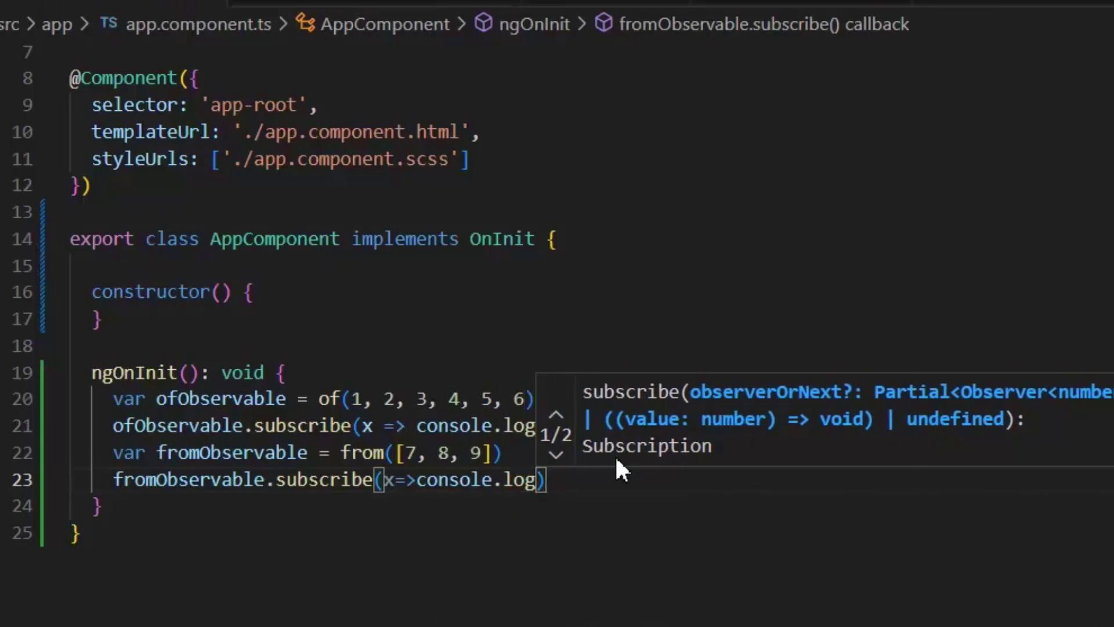
{"action": "type", "text": "());"}
{"action": "key", "text": "Left"}
{"action": "key", "text": "Left"}
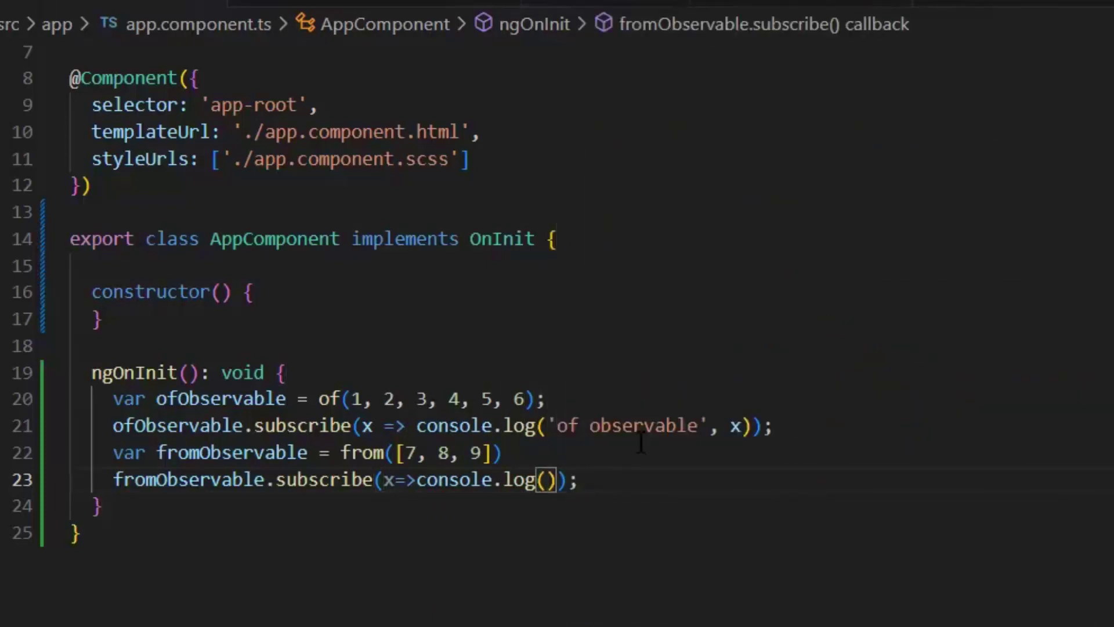
{"action": "type", "text": "''"}
{"action": "key", "text": "Left"}
{"action": "type", "text": "from observable'm"}
{"action": "key", "text": "BackSpace"}
{"action": "type", "text": ",x"}
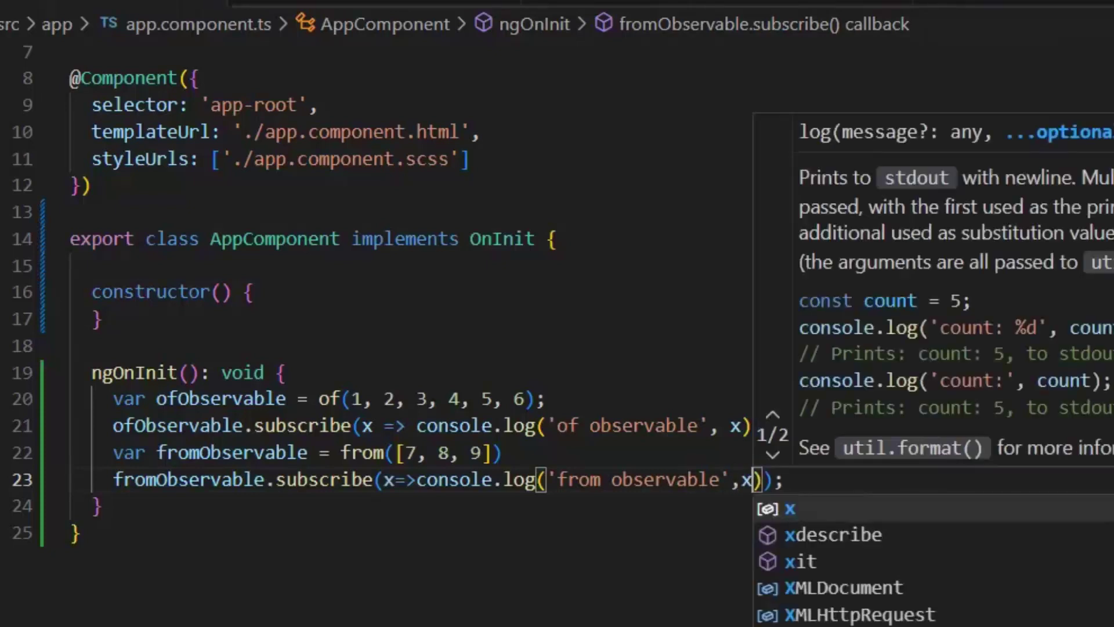
{"action": "key", "text": "ctrl+s"}
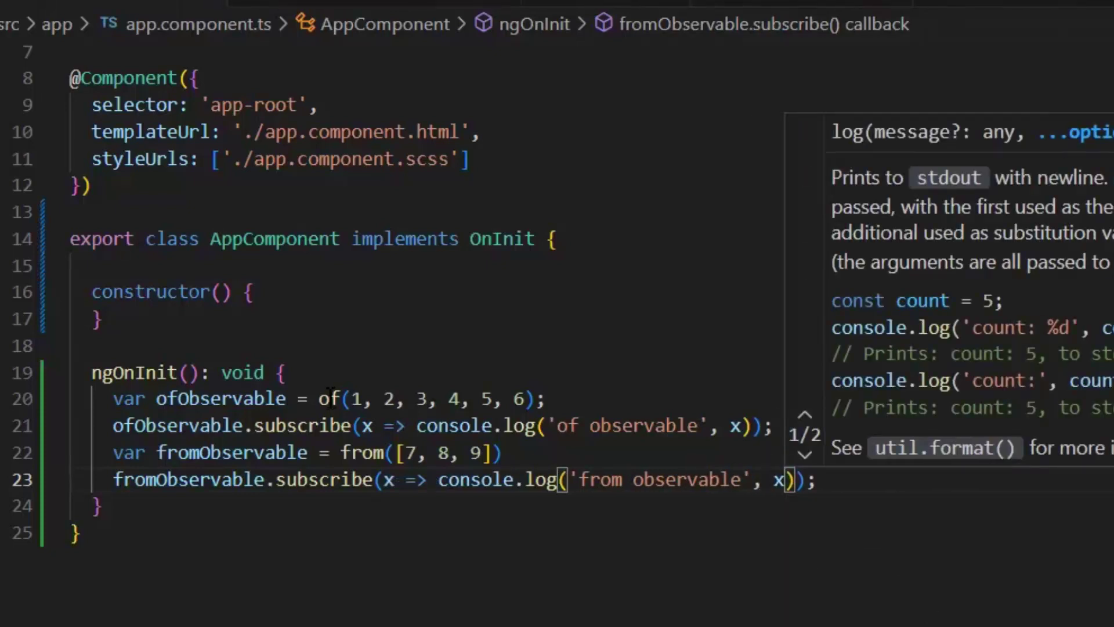
{"action": "left_click", "coordinate": [331, 398]}
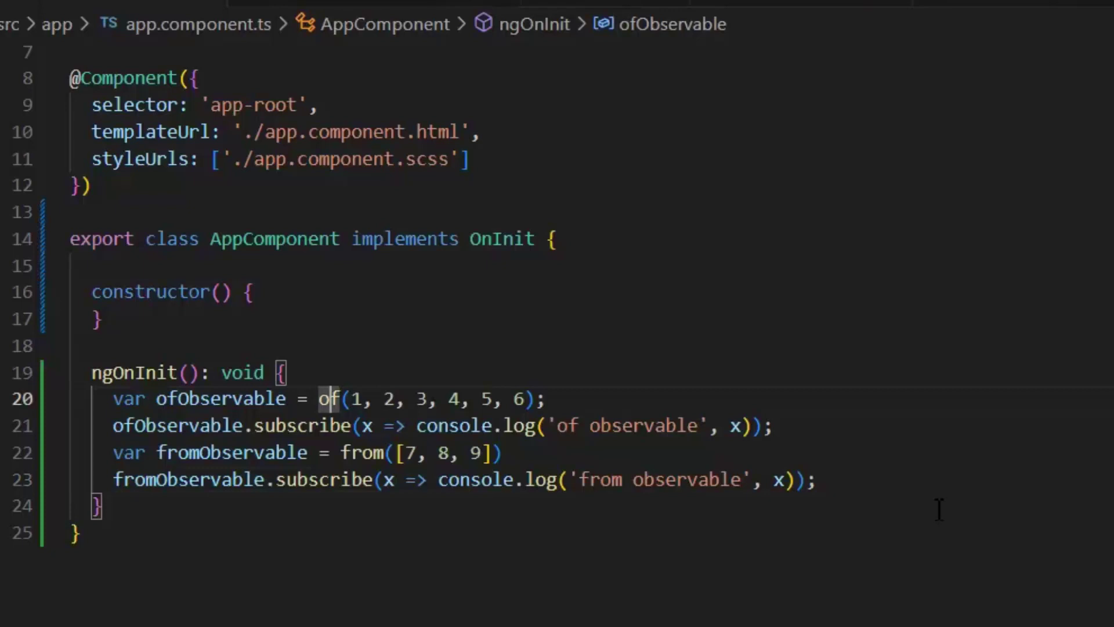
Add var subect$ = new Subject(); on a new line 24 and save to auto-format
{"action": "left_click", "coordinate": [886, 477]}
{"action": "key", "text": "Return"}
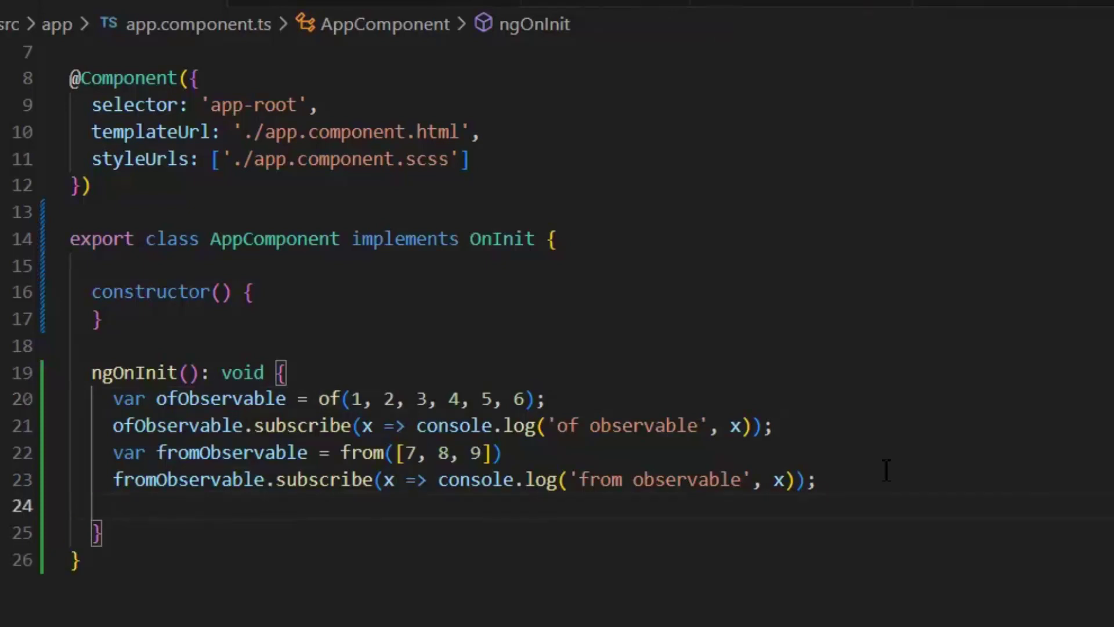
{"action": "type", "text": "var su"}
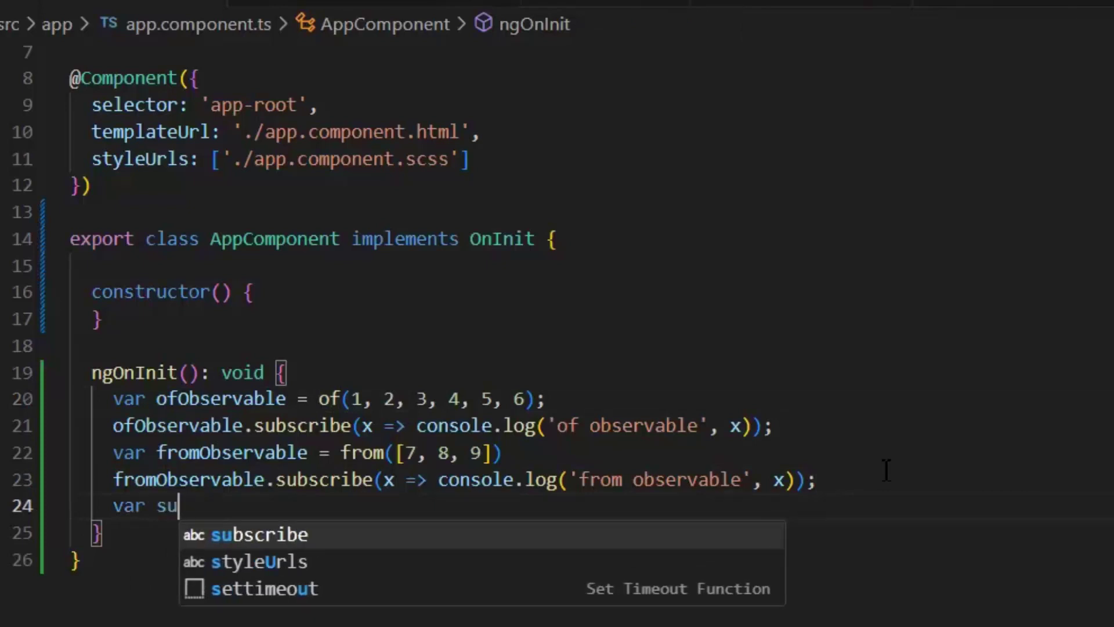
{"action": "type", "text": "bect$"}
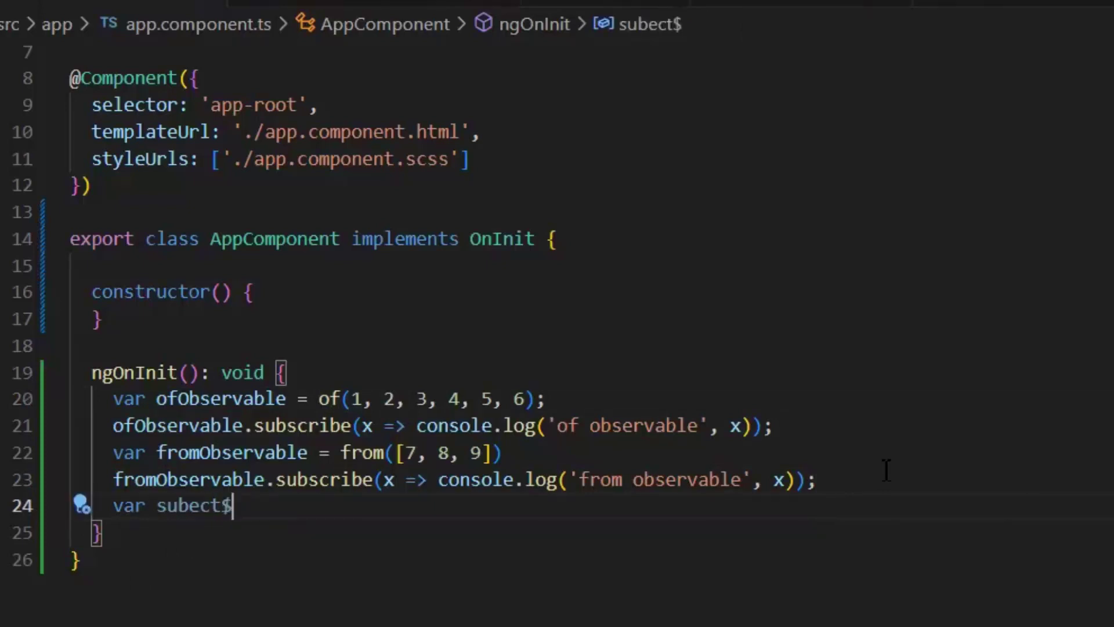
{"action": "type", "text": "=O"}
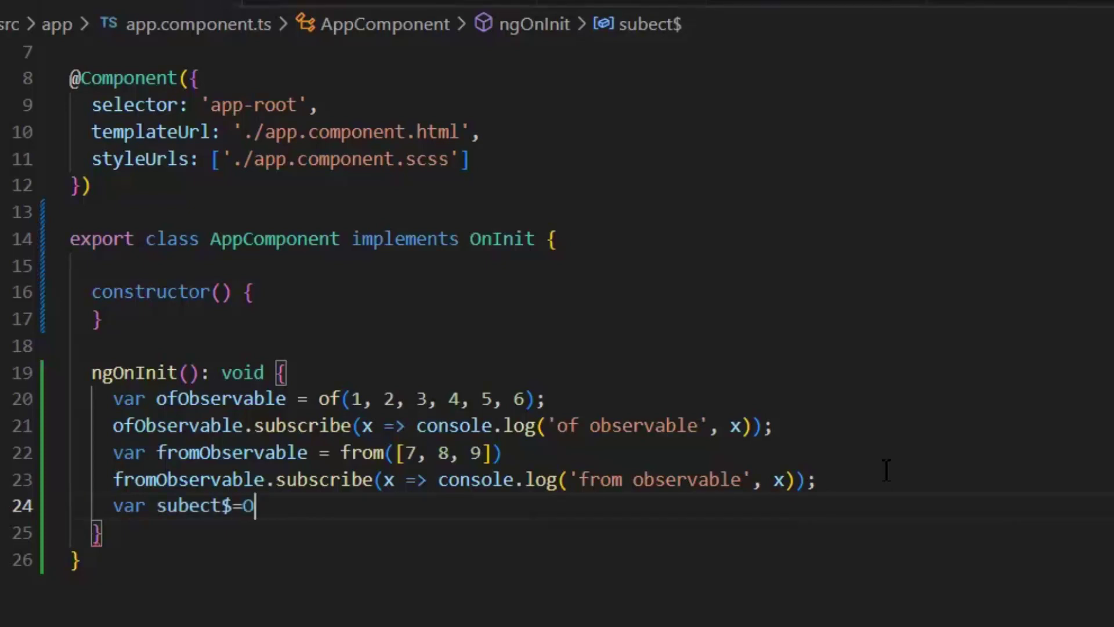
{"action": "key", "text": "BackSpace"}
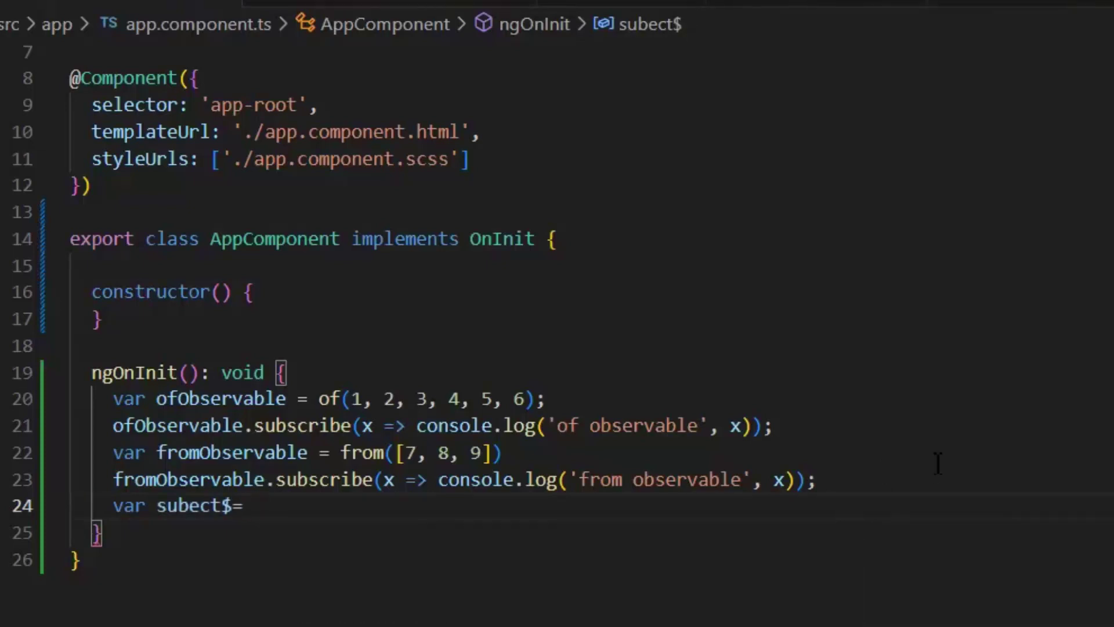
{"action": "type", "text": "news"}
{"action": "key", "text": "BackSpace"}
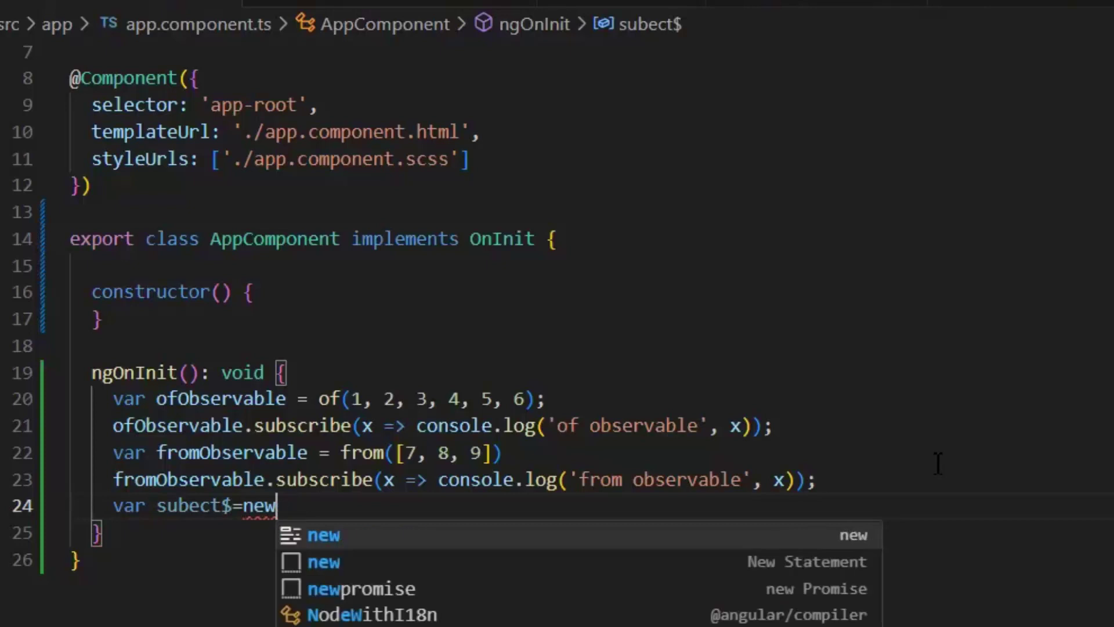
{"action": "type", "text": "Subject"}
{"action": "key", "text": "Escape"}
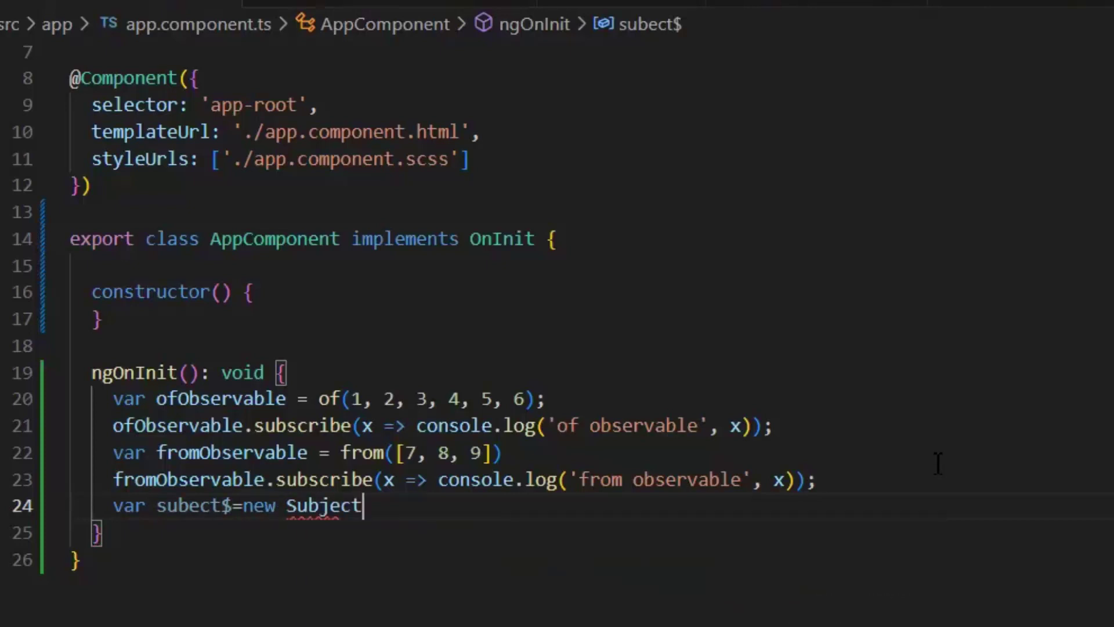
{"action": "type", "text": "();"}
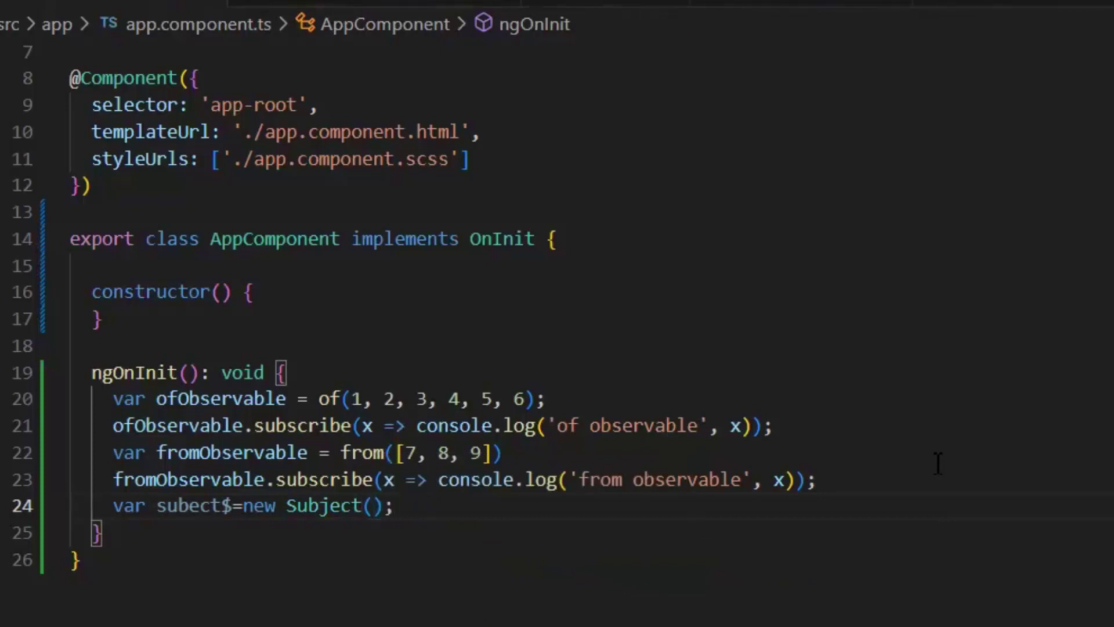
{"action": "key", "text": "ctrl+s"}
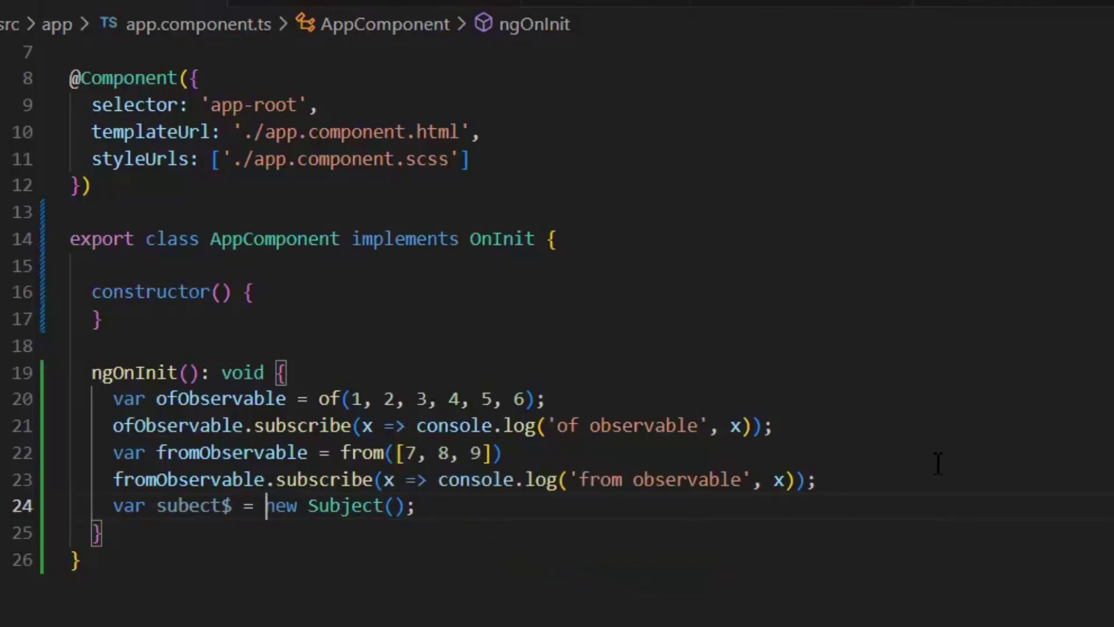
{"action": "key", "text": "ctrl+Left"}
{"action": "key", "text": "ctrl+Left"}
{"action": "key", "text": "ctrl+Left"}
Add subect$.next(23) below the Subject declaration
{"action": "double_click", "coordinate": [190, 506]}
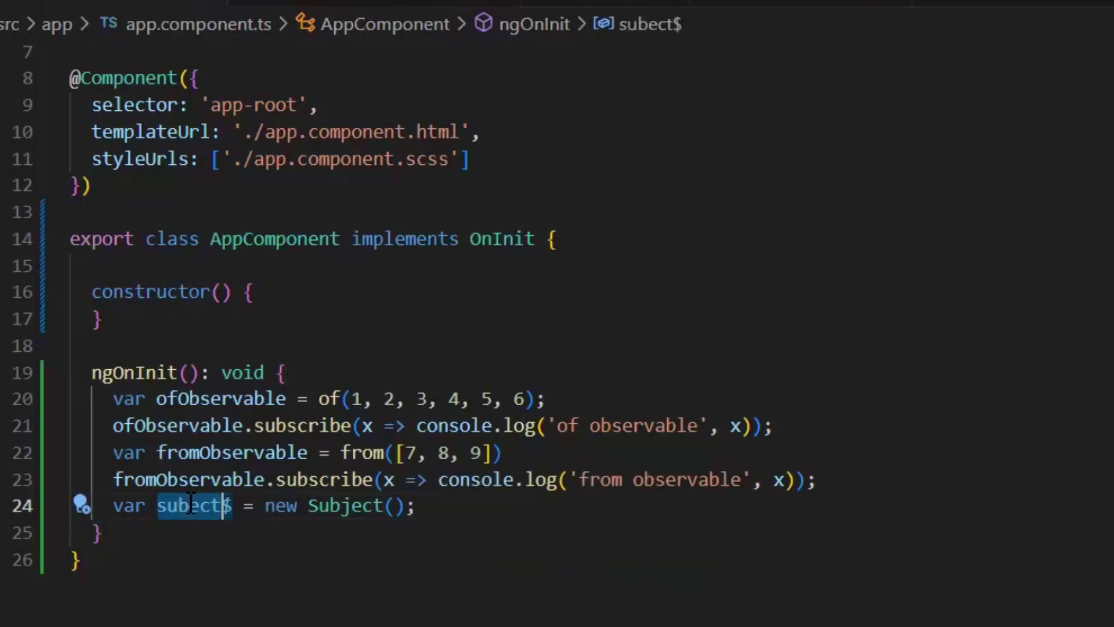
{"action": "key", "text": "shift+Right"}
{"action": "left_click", "coordinate": [288, 372]}
{"action": "left_click", "coordinate": [419, 506]}
{"action": "key", "text": "Return"}
{"action": "key", "text": "Return"}
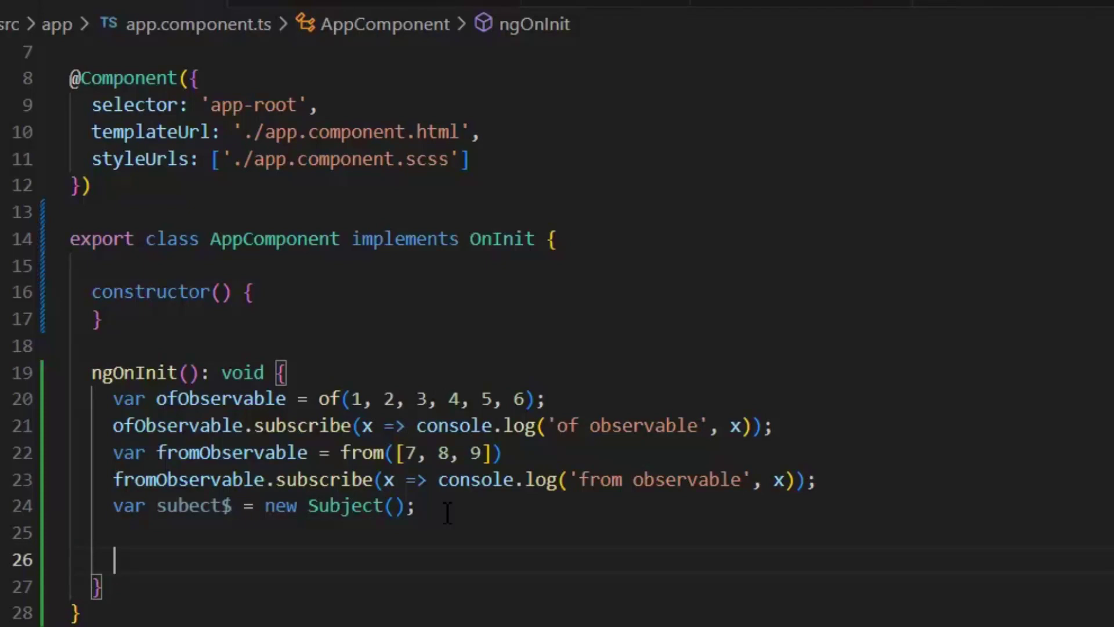
{"action": "type", "text": "subect$.next(23"}
{"action": "key", "text": "Right"}
{"action": "type", "text": ";"}
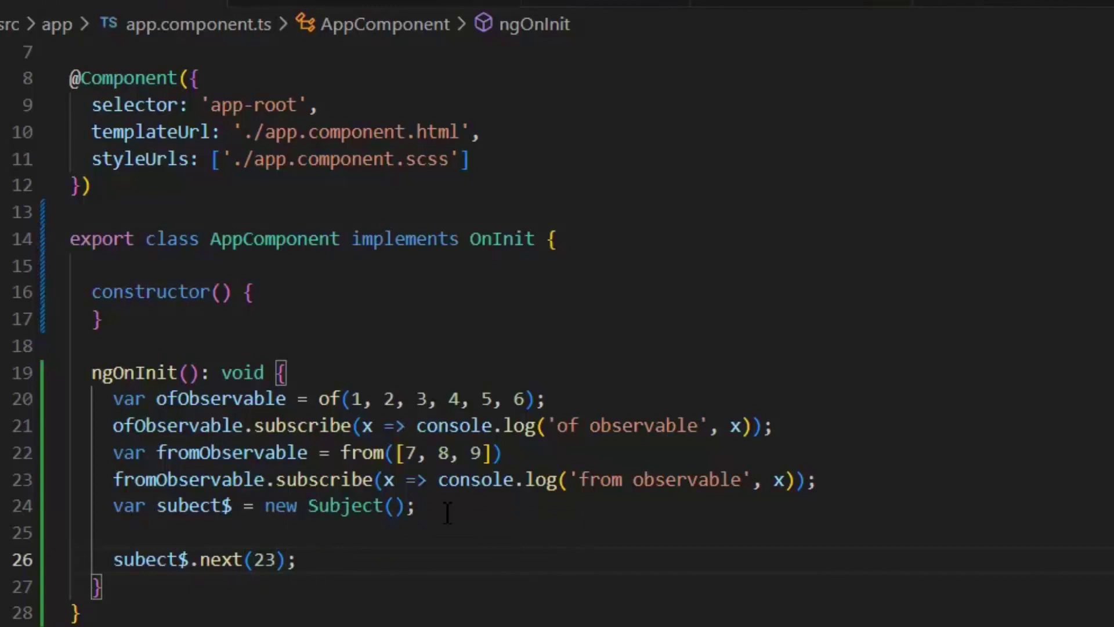
{"action": "key", "text": "Up"}
{"action": "key", "text": "alt+Down"}
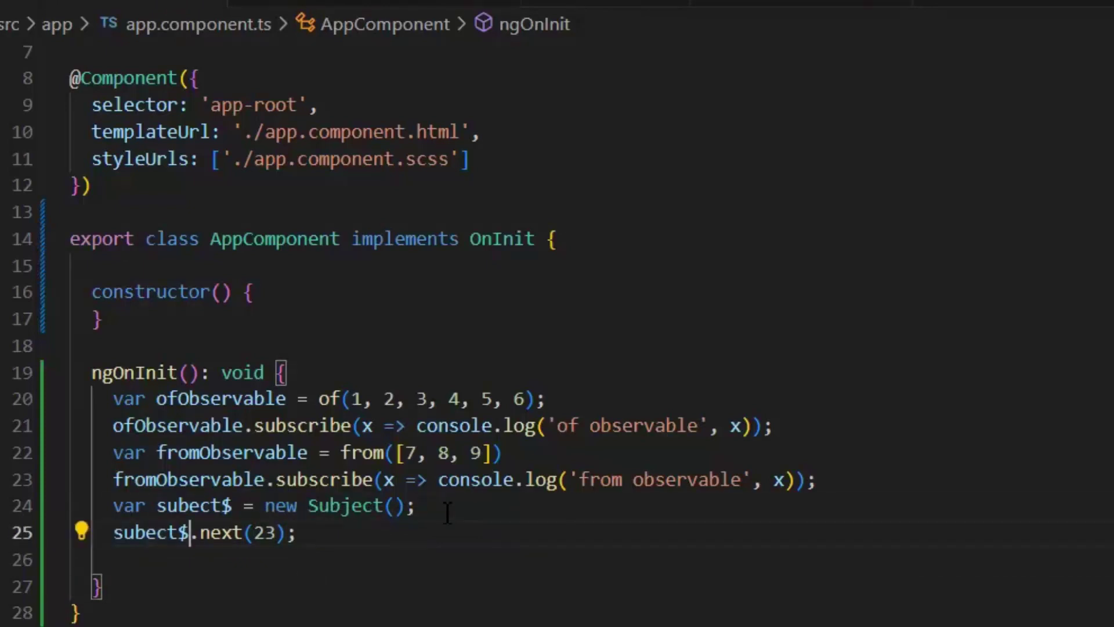
{"action": "type", "text": "subect$.sub"}
Subscribe to subect$, logging each value labelled 'subject'
{"action": "key", "text": "Tab"}
{"action": "type", "text": "(x-"}
{"action": "key", "text": "BackSpace"}
{"action": "type", "text": "=>"}
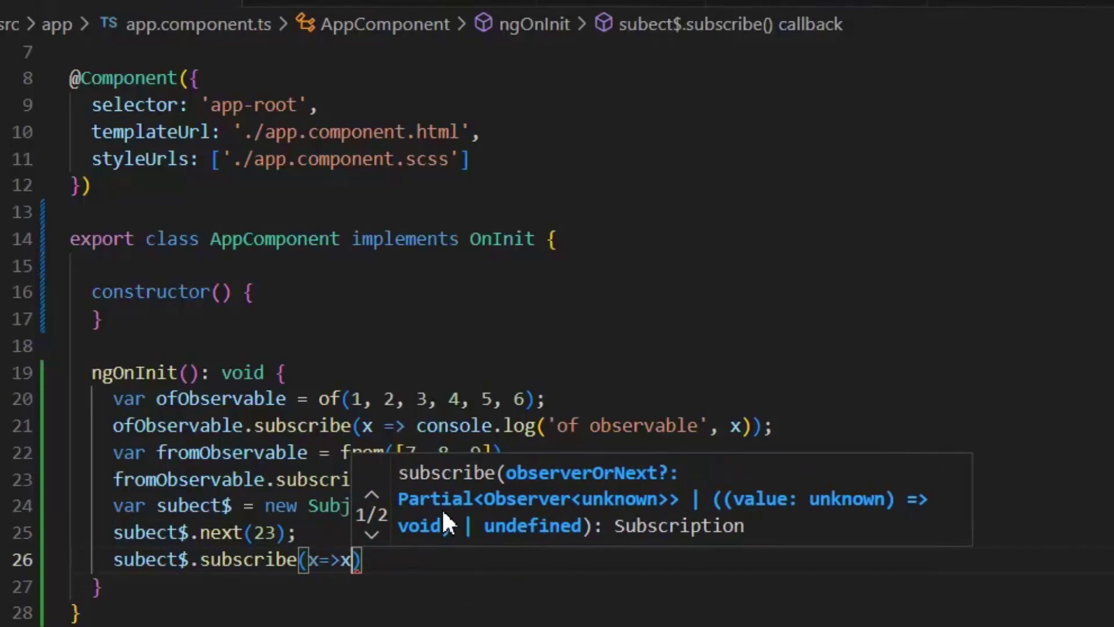
{"action": "type", "text": "x"}
{"action": "key", "text": "BackSpace"}
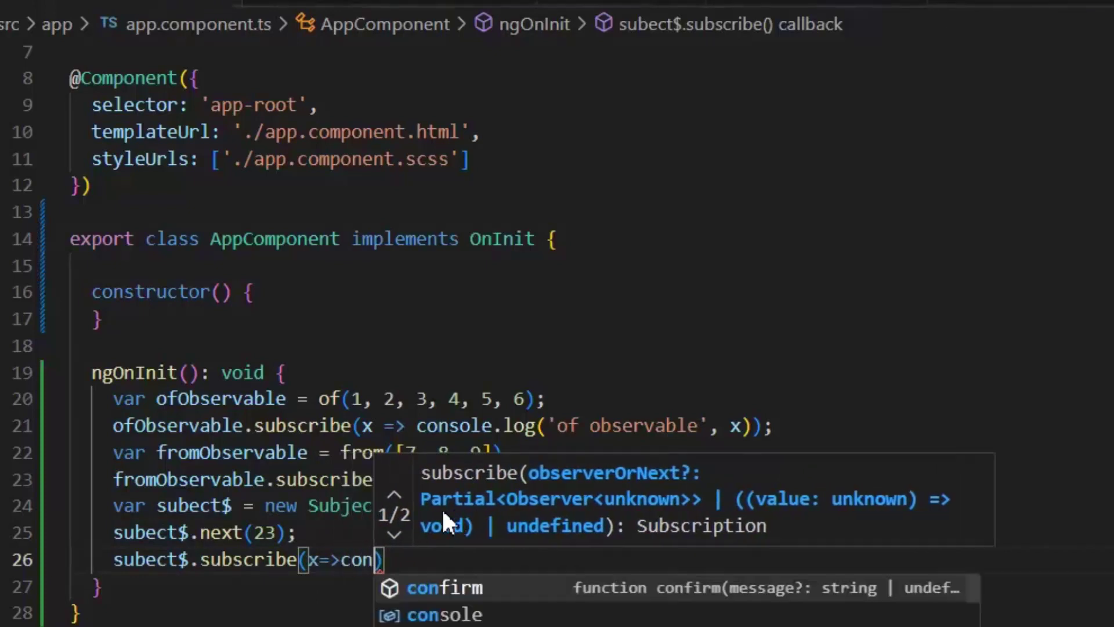
{"action": "type", "text": "s"}
{"action": "key", "text": "Tab"}
{"action": "type", "text": "."}
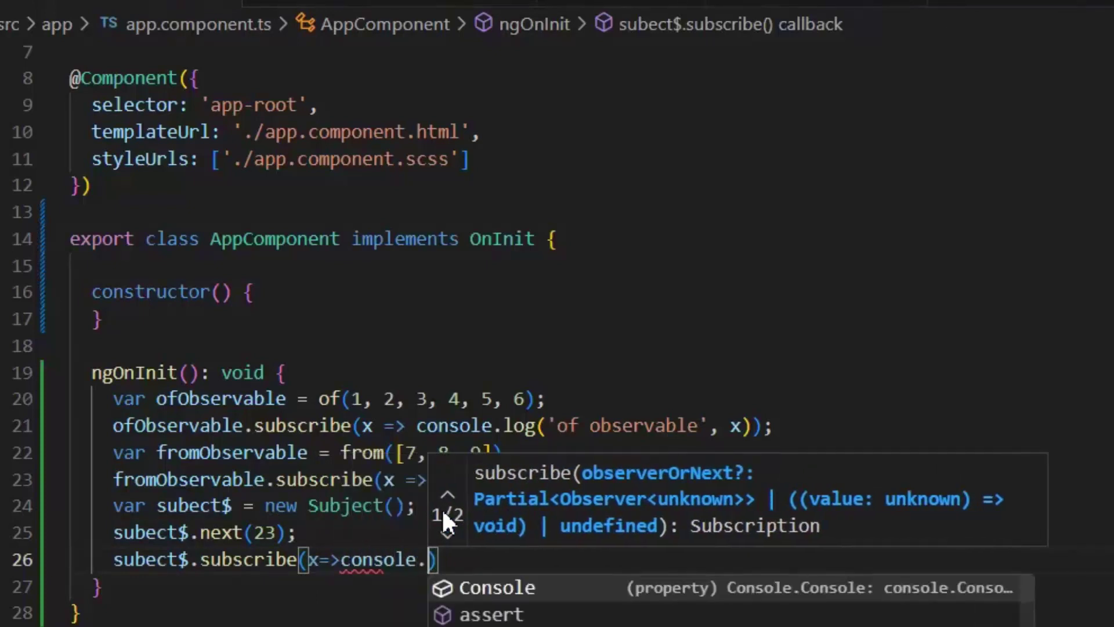
{"action": "type", "text": "ll"}
{"action": "key", "text": "BackSpace"}
{"action": "type", "text": "og("}
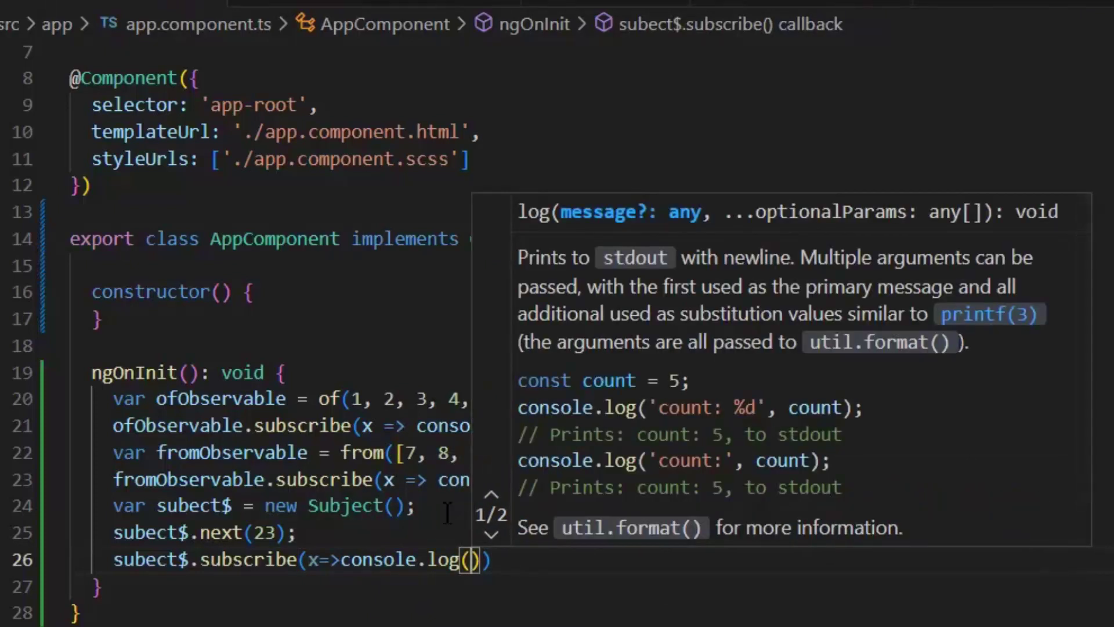
{"action": "type", "text": "x"}
{"action": "key", "text": "Escape"}
{"action": "type", "text": ",x"}
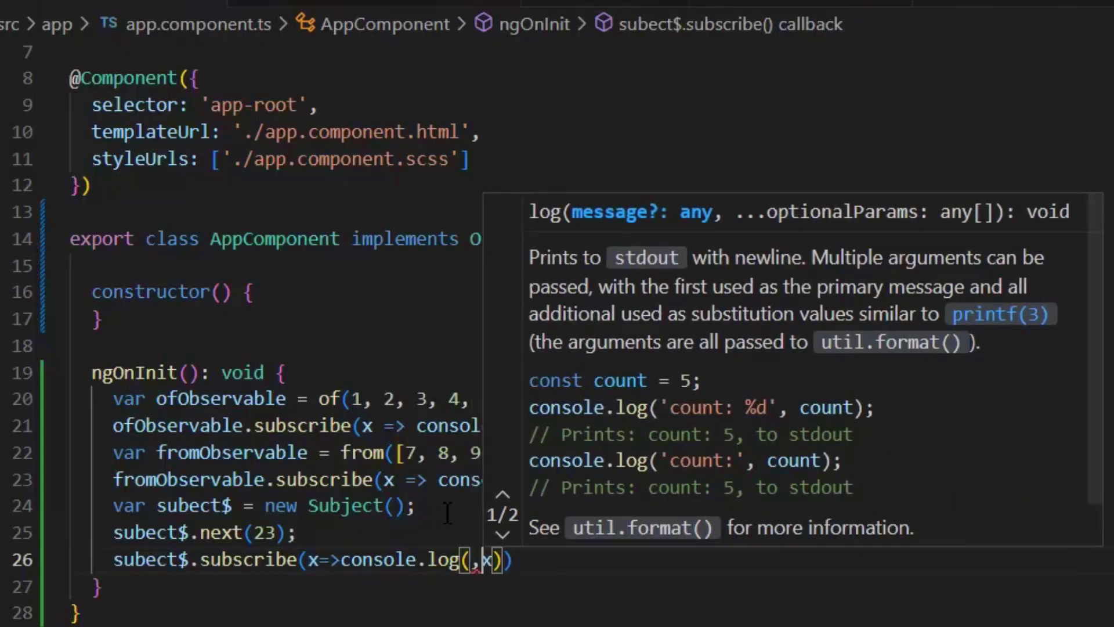
{"action": "key", "text": "Left"}
{"action": "type", "text": "'"}
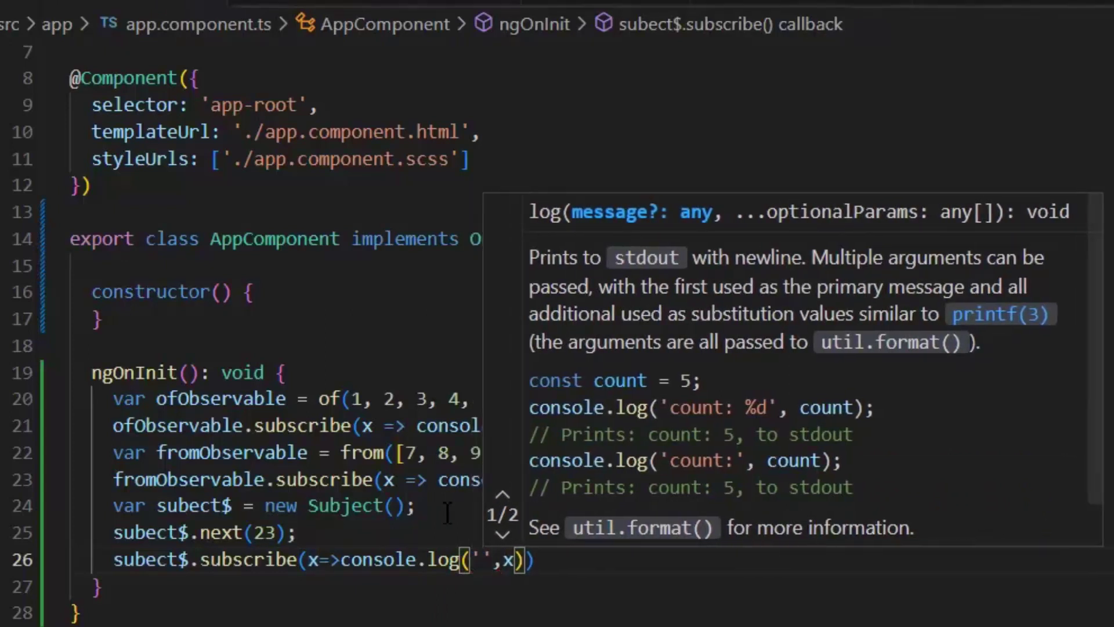
{"action": "type", "text": "subject"}
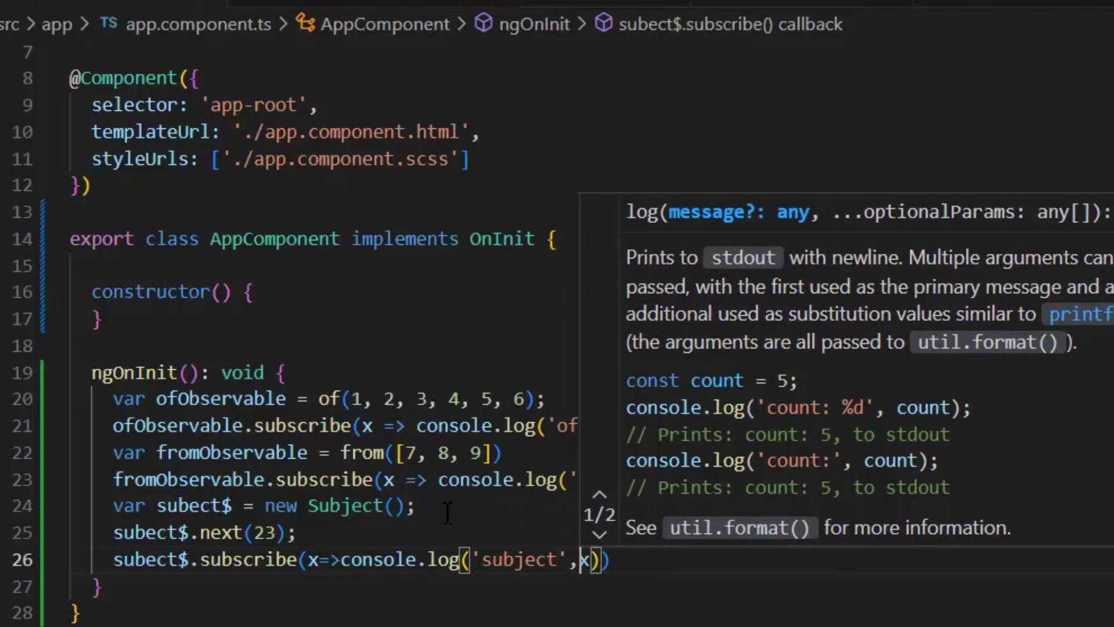
{"action": "key", "text": "End"}
{"action": "type", "text": ";"}
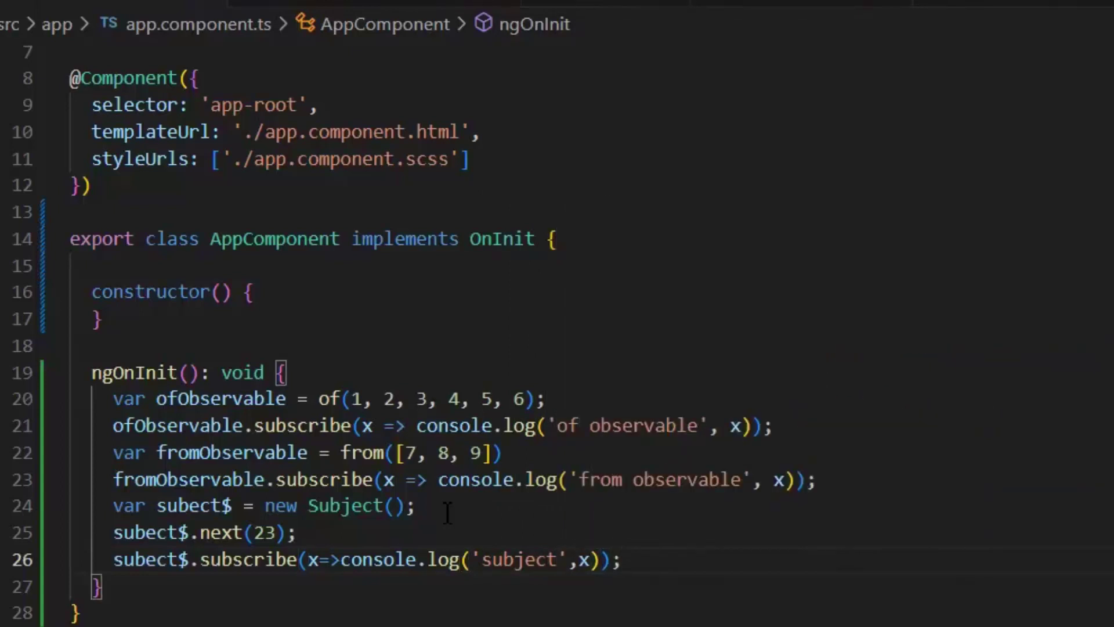
Copy subect$.next(23) below the subscription and change its value to 24
{"action": "key", "text": "ctrl+s"}
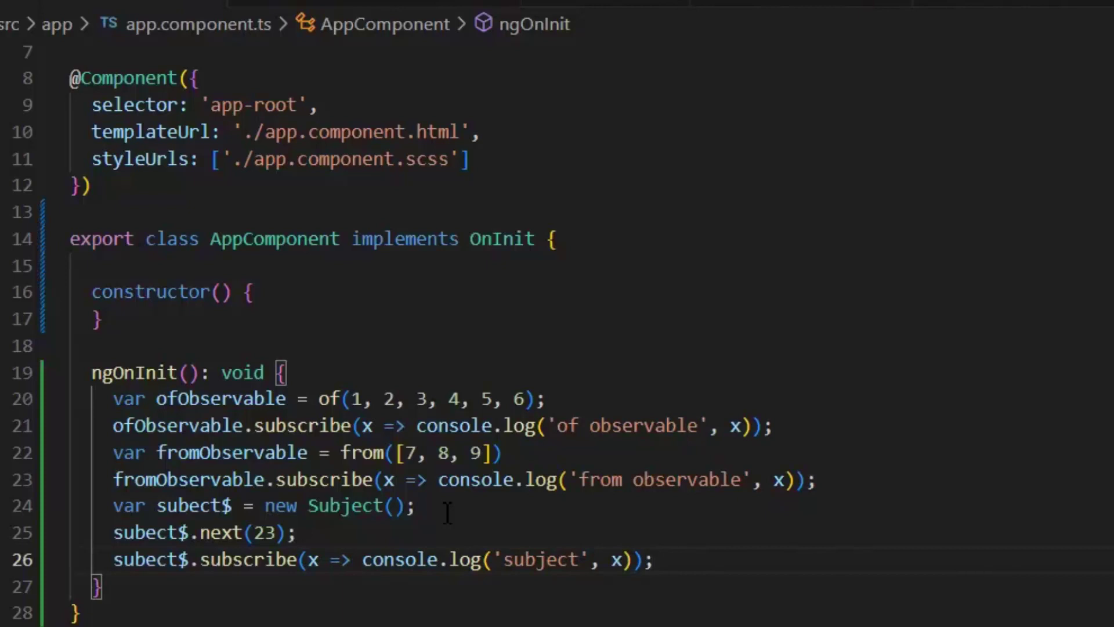
{"action": "key", "text": "Return"}
{"action": "key", "text": "Up"}
{"action": "key", "text": "Up"}
{"action": "key", "text": "shift+Down"}
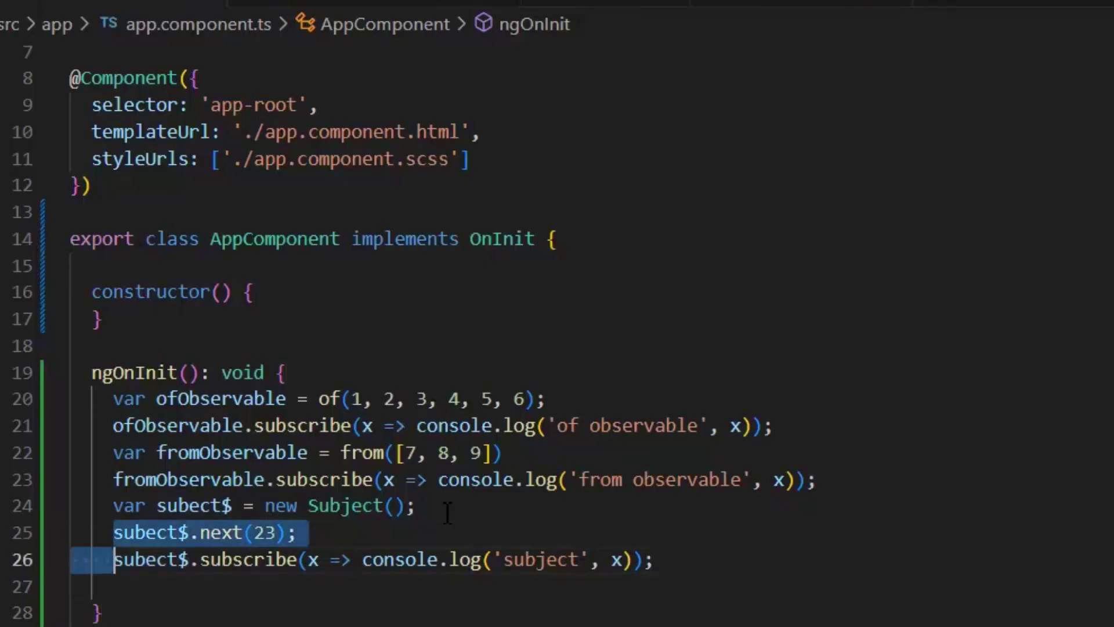
{"action": "key", "text": "ctrl+c"}
{"action": "key", "text": "Down"}
{"action": "key", "text": "Down"}
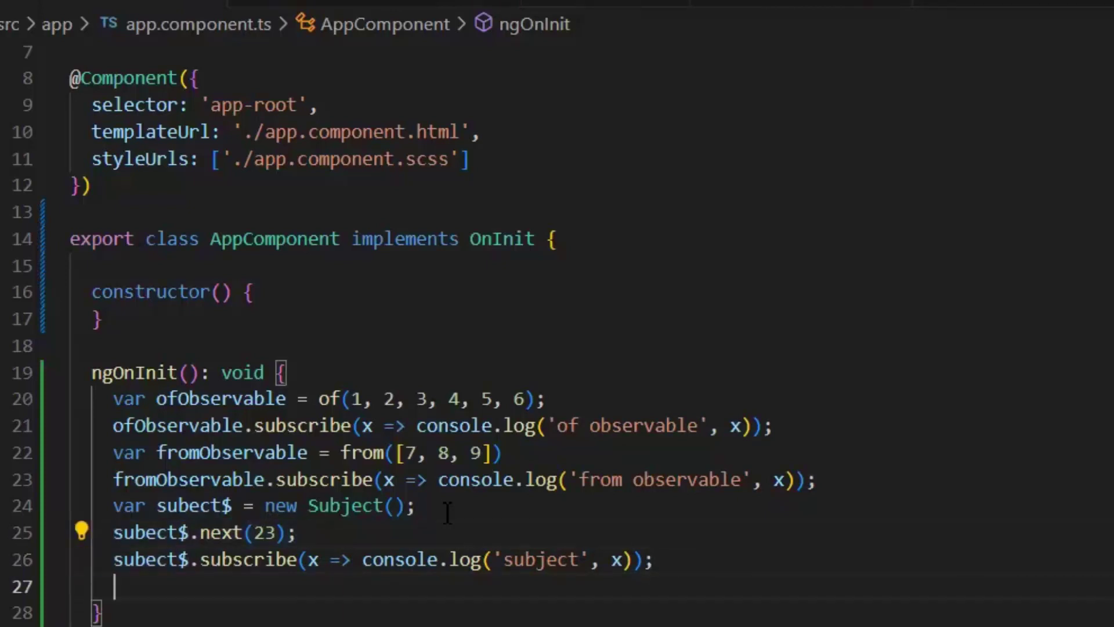
{"action": "key", "text": "ctrl+v"}
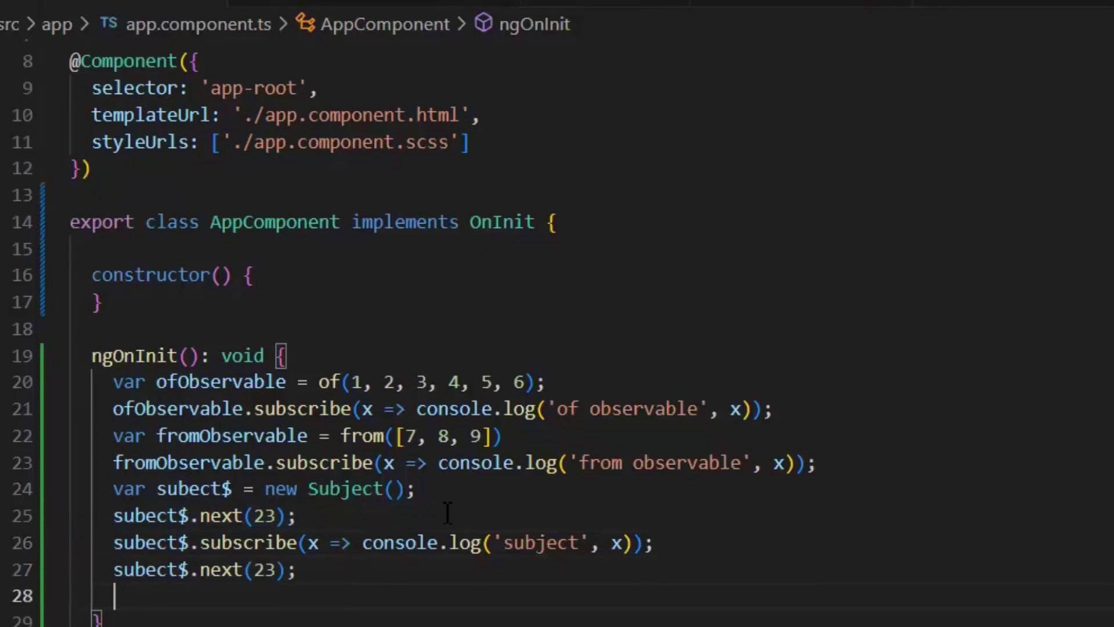
{"action": "key", "text": "BackSpace"}
{"action": "key", "text": "Up"}
{"action": "key", "text": "Left"}
{"action": "key", "text": "Left"}
{"action": "key", "text": "Right"}
{"action": "key", "text": "Right"}
{"action": "key", "text": "shift+Right"}
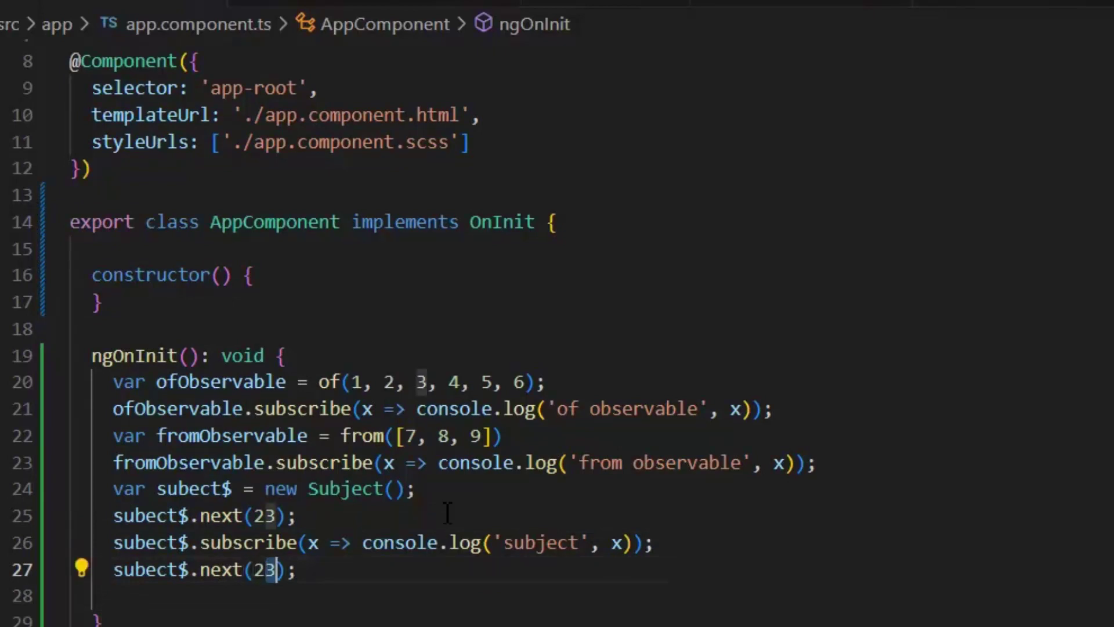
{"action": "type", "text": "4"}
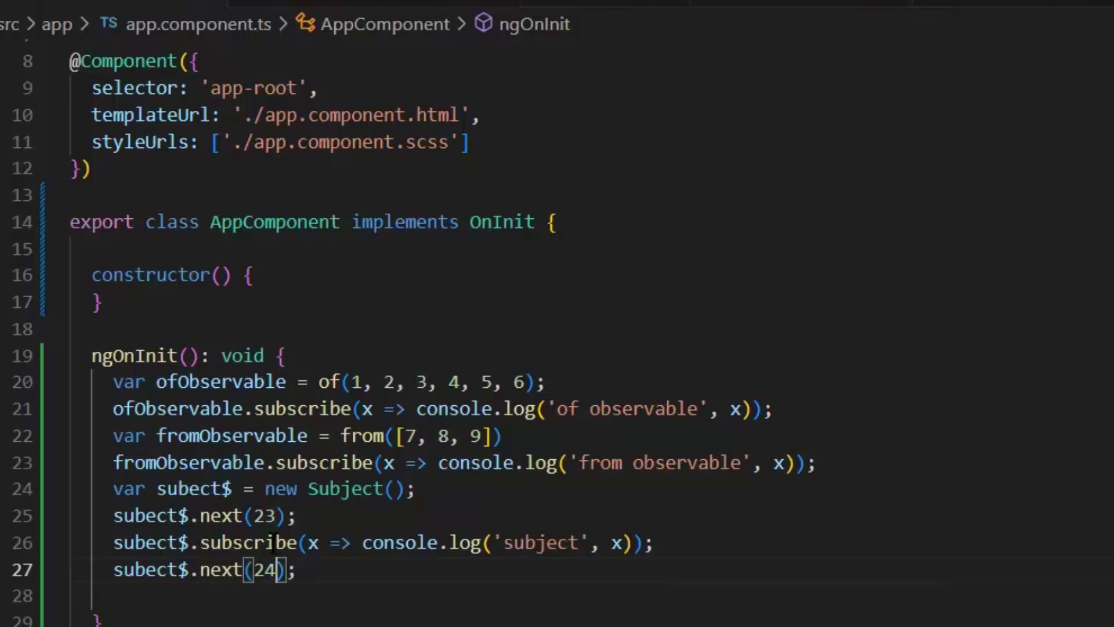
{"action": "mouse_move", "coordinate": [248, 542]}
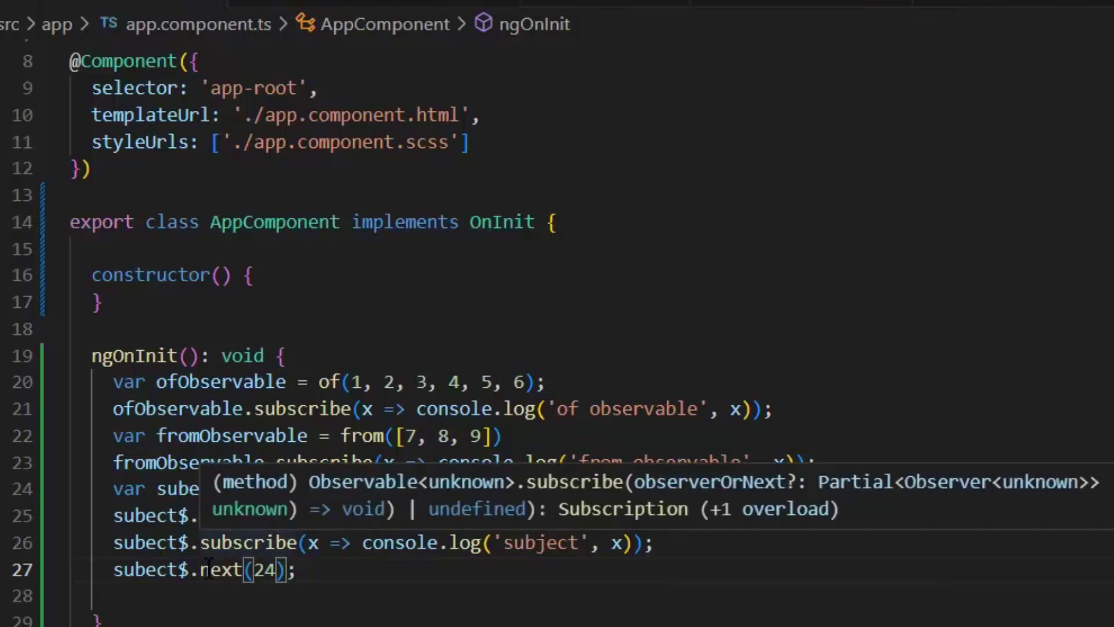
Duplicate the next(24) line and change the copy to emit 25
{"action": "left_click", "coordinate": [116, 569]}
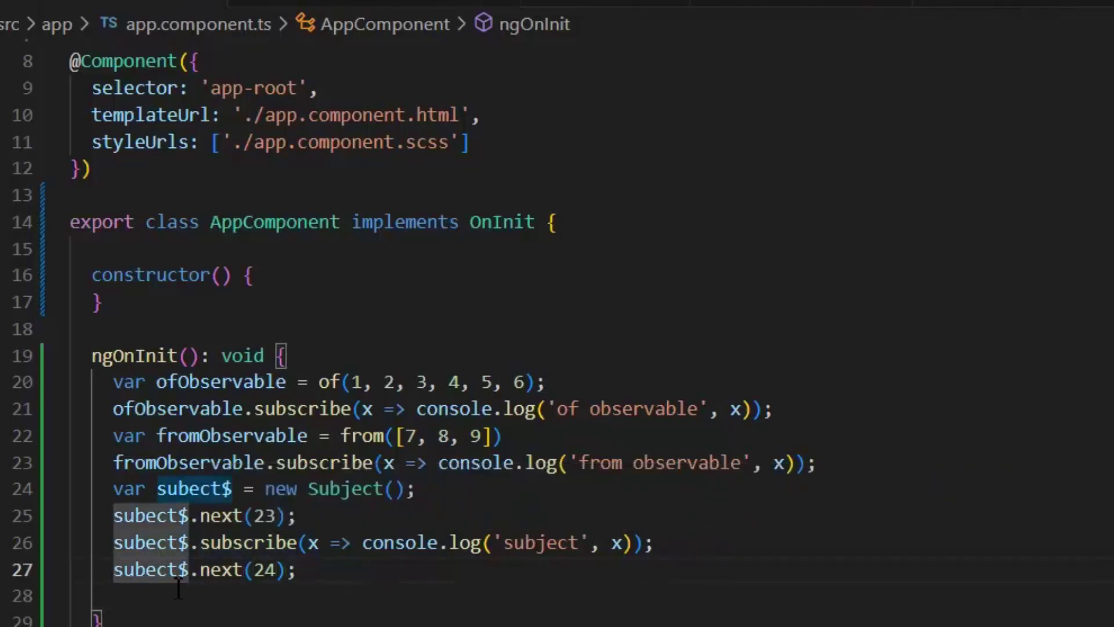
{"action": "key", "text": "shift+alt+Down"}
{"action": "key", "text": "End"}
{"action": "key", "text": "Return"}
{"action": "type", "text": "25"}
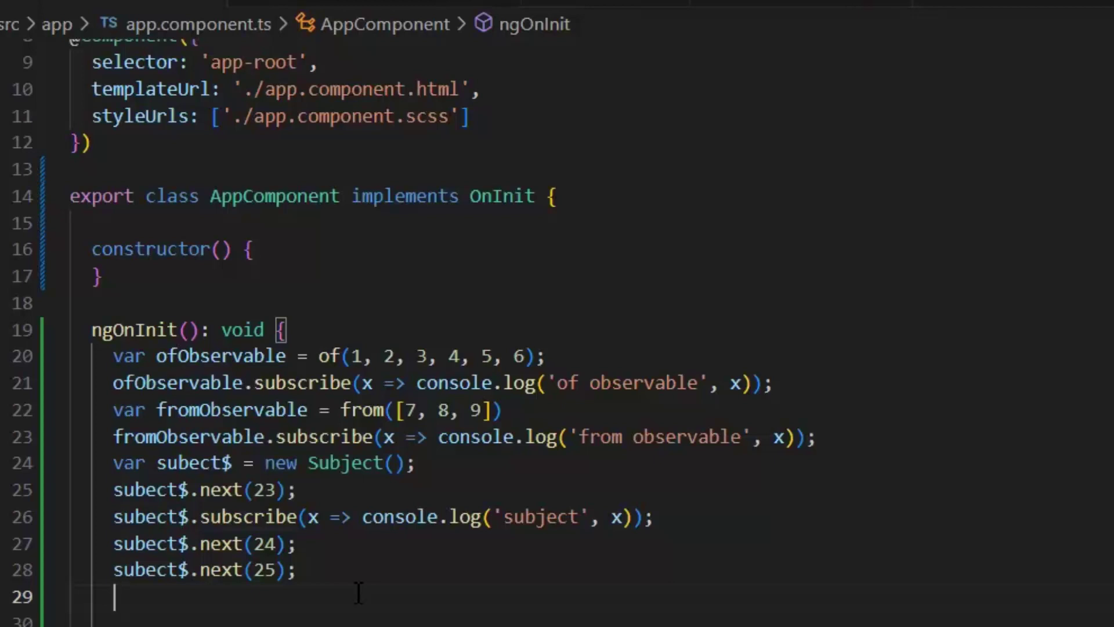
Declare var bSubject$ = new BehaviorSubject(26) below the Subject code
{"action": "key", "text": "Return"}
{"action": "key", "text": "Return"}
{"action": "key", "text": "Up"}
{"action": "type", "text": "var bSubject$= "}
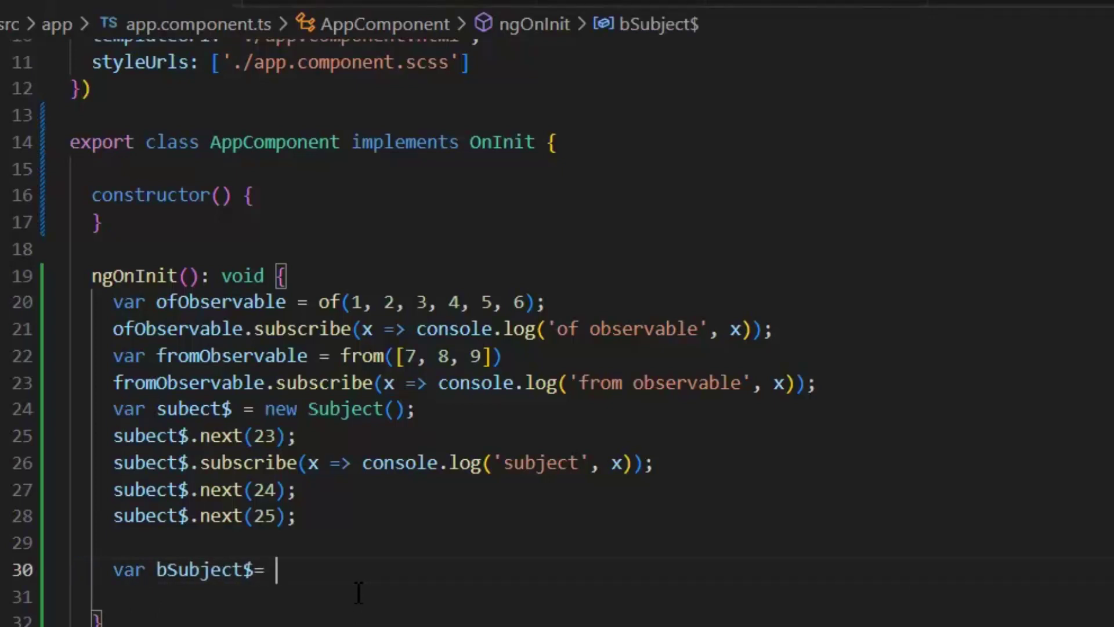
{"action": "type", "text": "beh"}
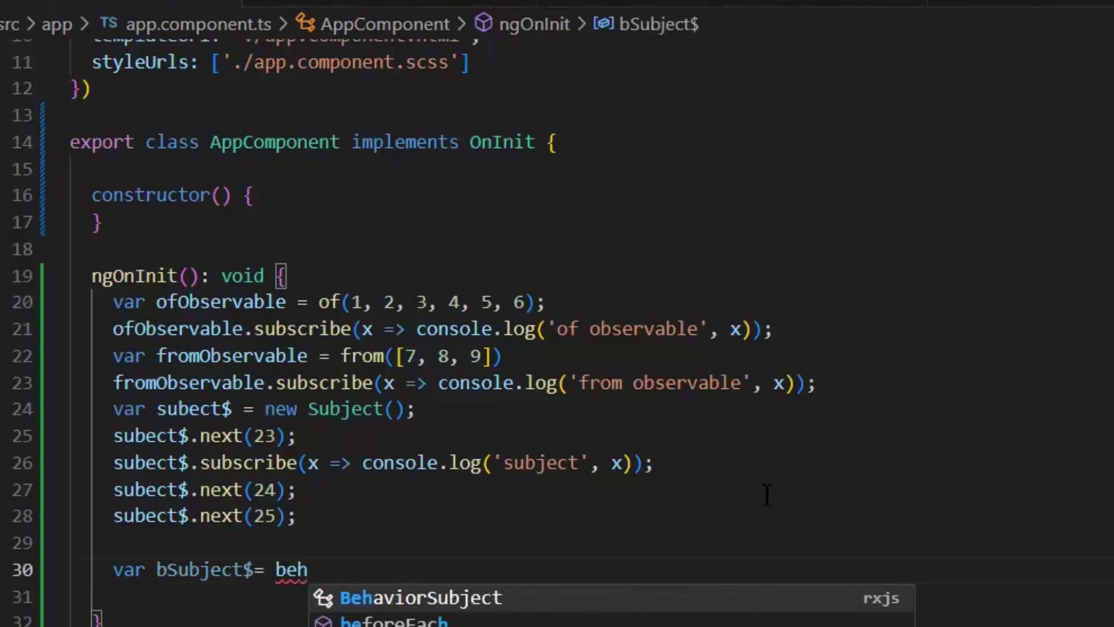
{"action": "key", "text": "Return"}
{"action": "type", "text": "("}
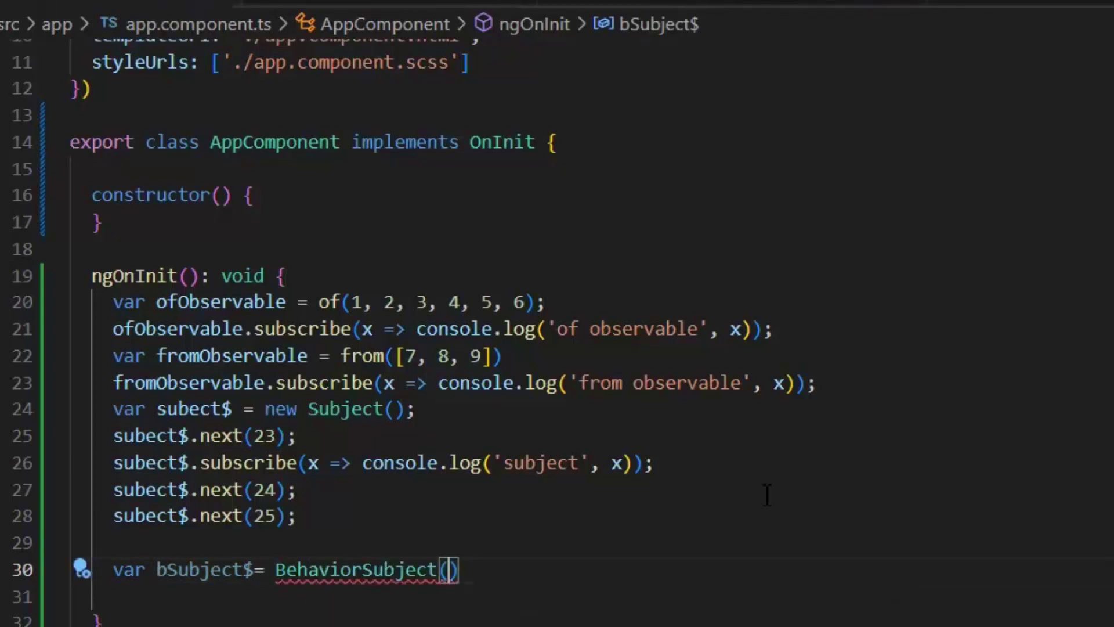
{"action": "type", "text": "2"}
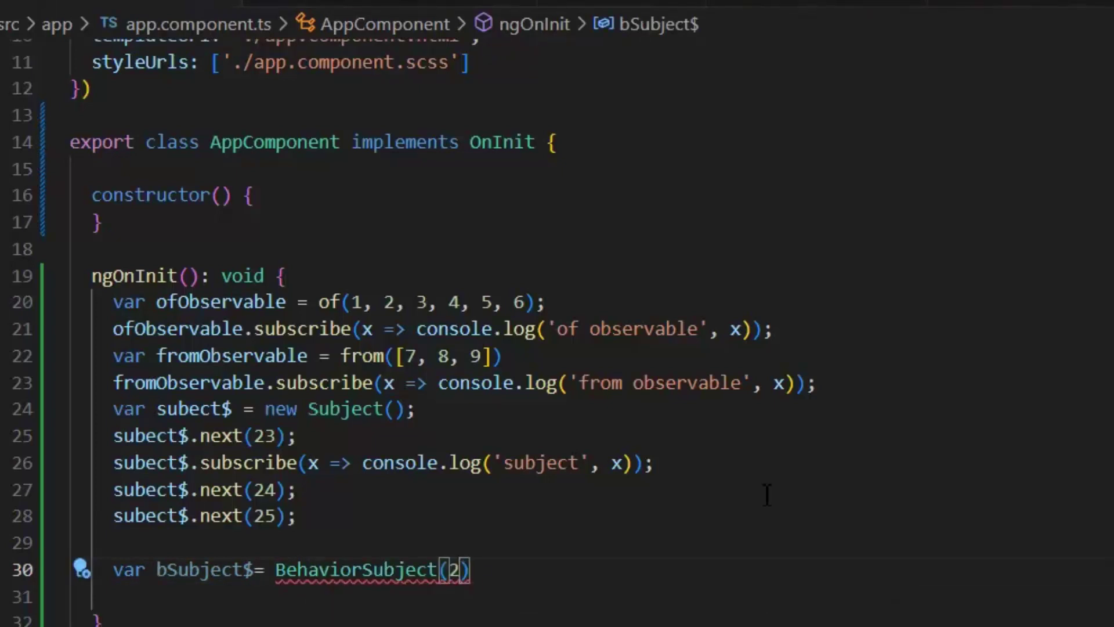
{"action": "type", "text": "6)'"}
{"action": "key", "text": "BackSpace"}
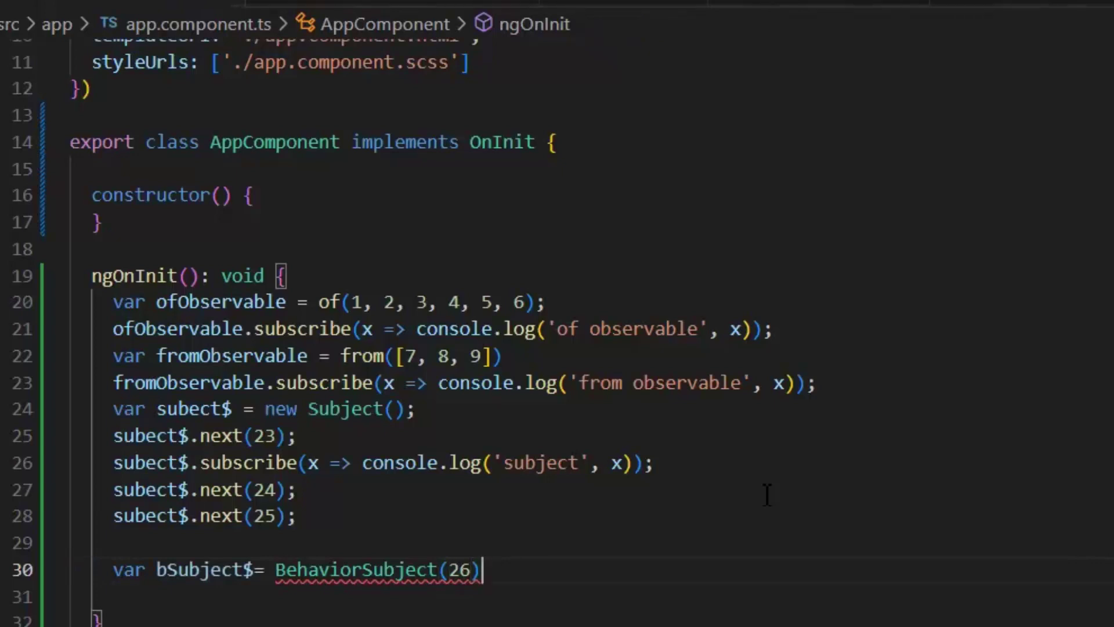
{"action": "type", "text": ";"}
{"action": "key", "text": "ctrl+s"}
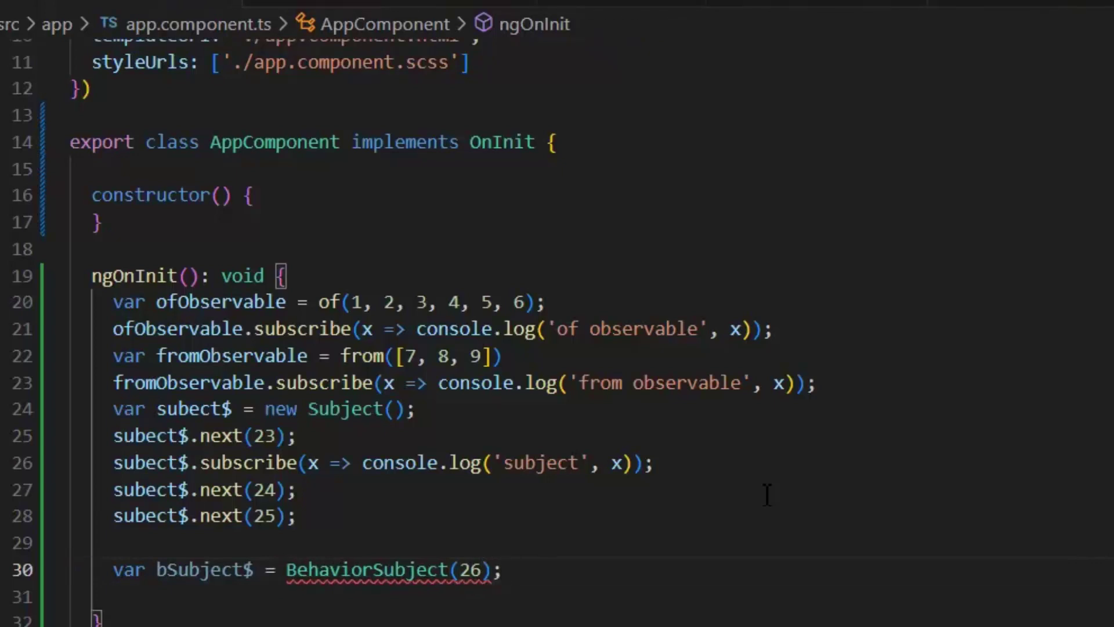
{"action": "key", "text": "ctrl+Left"}
{"action": "key", "text": "ctrl+Left"}
{"action": "key", "text": "ctrl+Left"}
{"action": "key", "text": "ctrl+Right"}
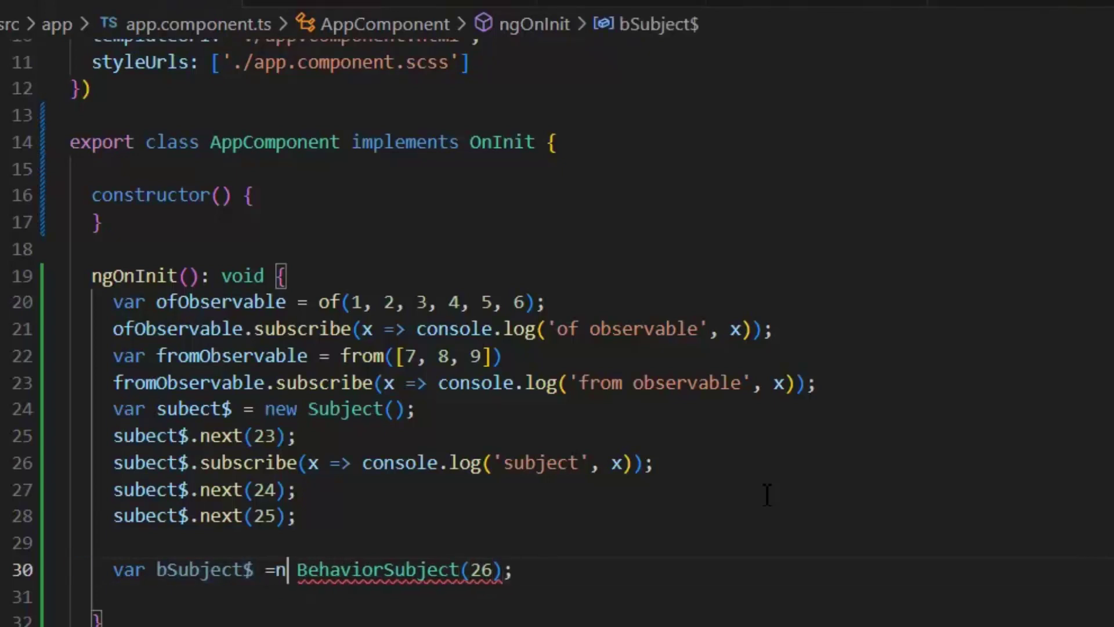
{"action": "type", "text": "new"}
Subscribe to bSubject$, logging each value with the copied label 'BehaviorSubject'
{"action": "key", "text": "End"}
{"action": "key", "text": "Return"}
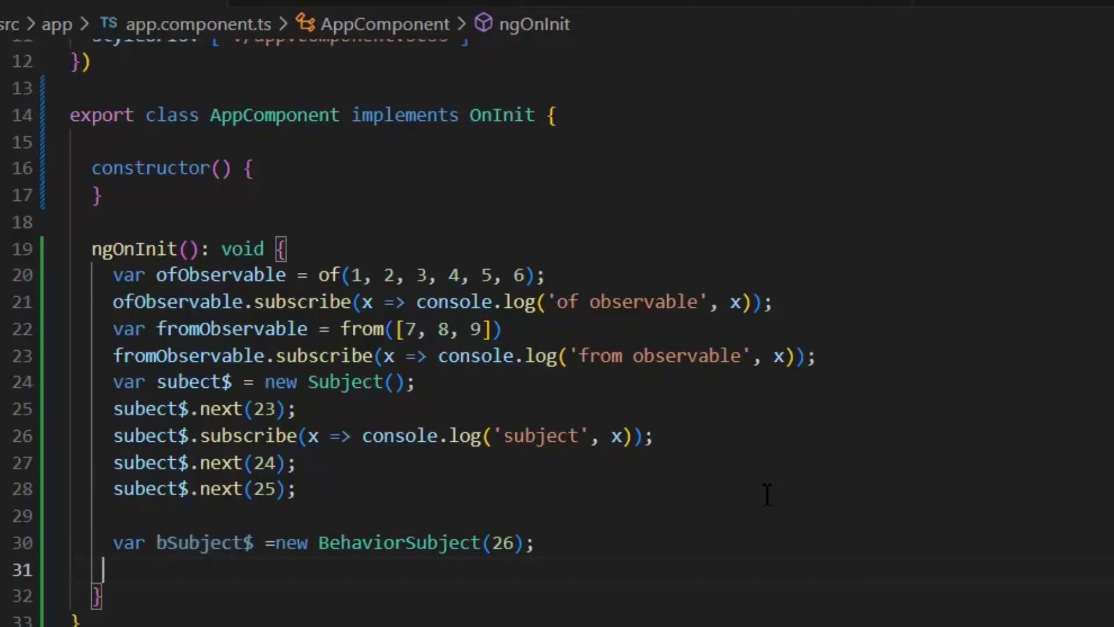
{"action": "type", "text": "bSubject$.subscribe(x=>console.log("}
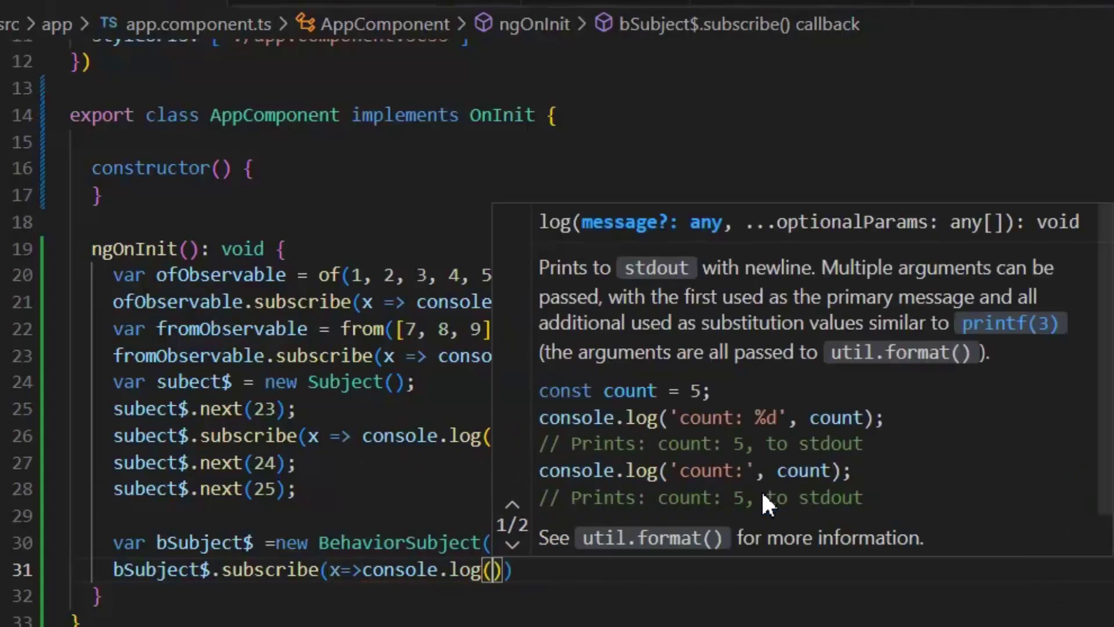
{"action": "type", "text": "'"}
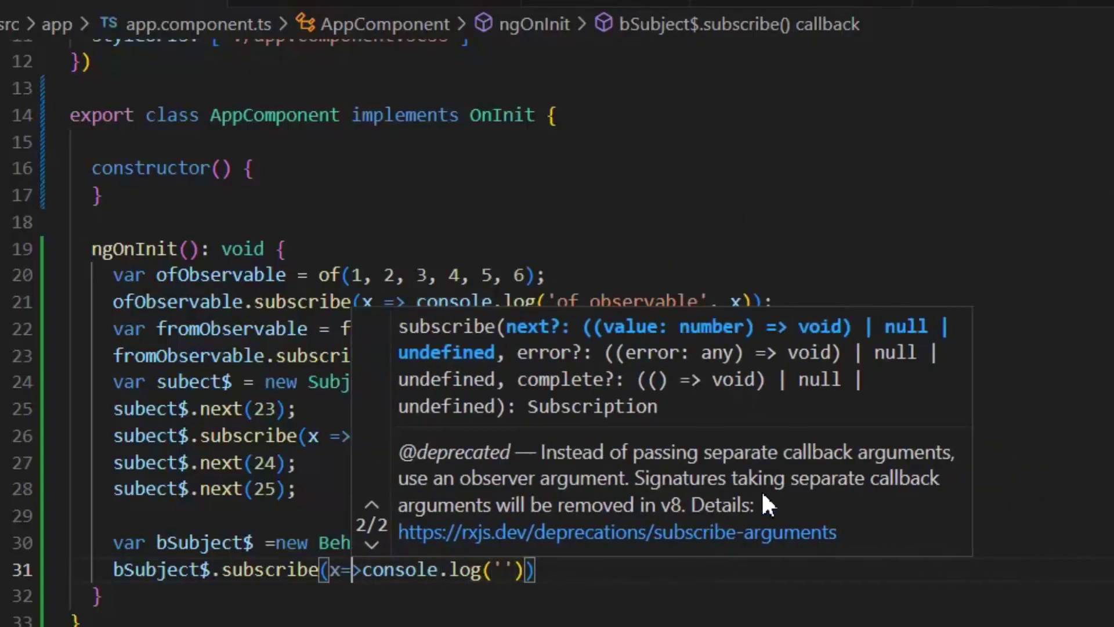
{"action": "key", "text": "Escape"}
{"action": "key", "text": "Up"}
{"action": "double_click", "coordinate": [398, 542]}
{"action": "key", "text": "ctrl+c"}
{"action": "key", "text": "Down"}
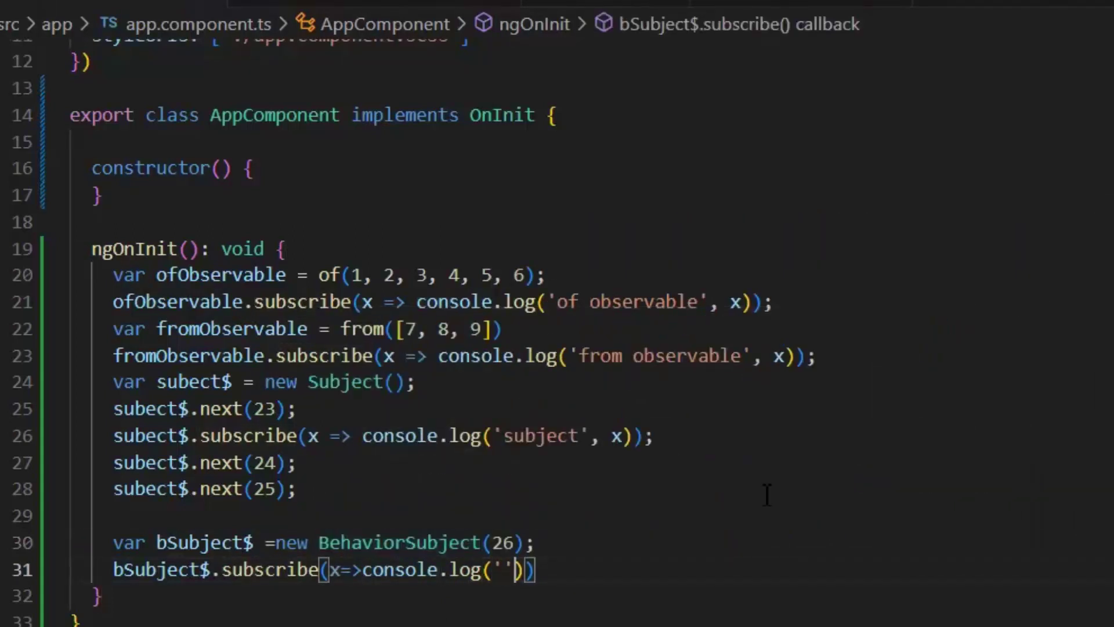
{"action": "key", "text": "ctrl+v"}
{"action": "key", "text": "Right"}
{"action": "type", "text": ",x"}
{"action": "key", "text": "End"}
{"action": "type", "text": ";"}
{"action": "key", "text": "ctrl+s"}
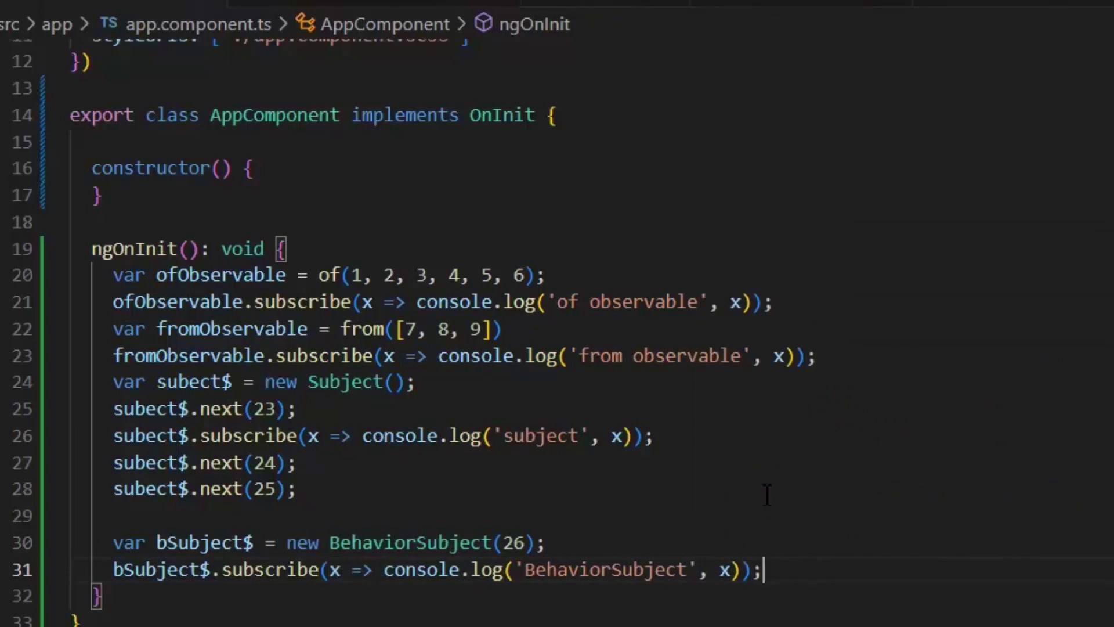
{"action": "key", "text": "Up"}
{"action": "key", "text": "Home"}
{"action": "key", "text": "ctrl+Right"}
Add bSubject$.next(27) and switch to the browser to view the console output
{"action": "key", "text": "Down"}
{"action": "key", "text": "End"}
{"action": "key", "text": "Return"}
{"action": "type", "text": "bSubject$.ne"}
{"action": "key", "text": "Tab"}
{"action": "type", "text": "("}
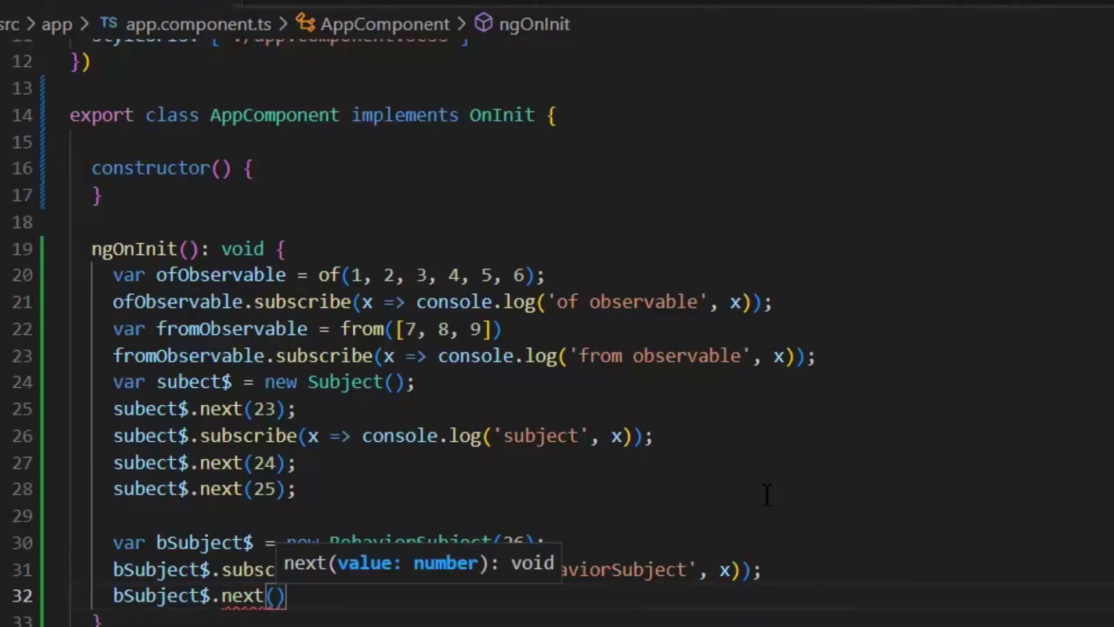
{"action": "type", "text": "27"}
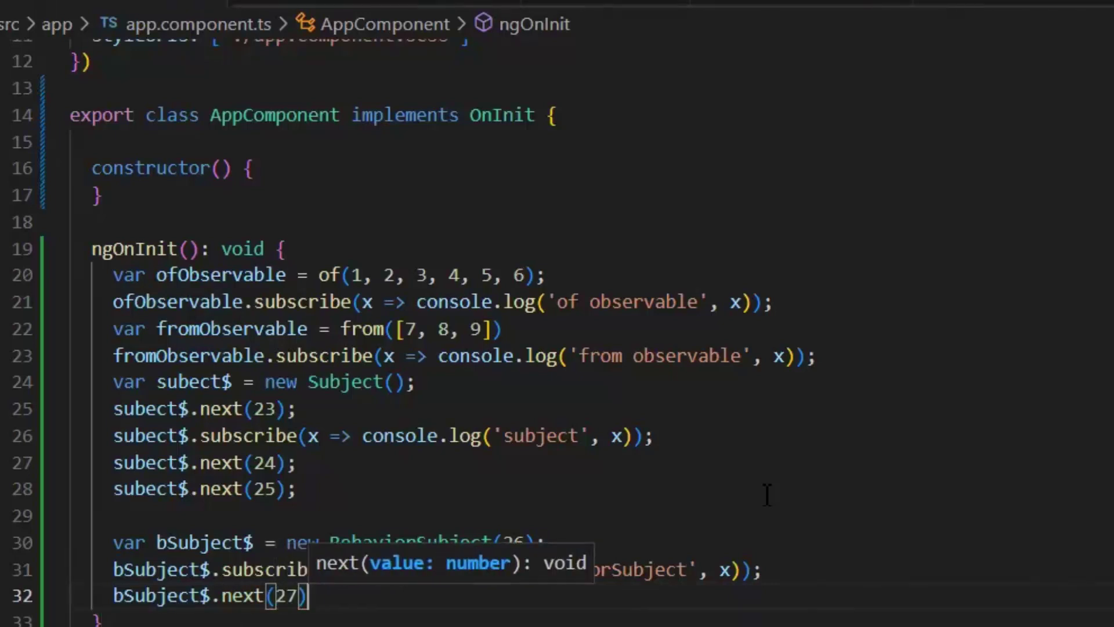
{"action": "key", "text": "Escape"}
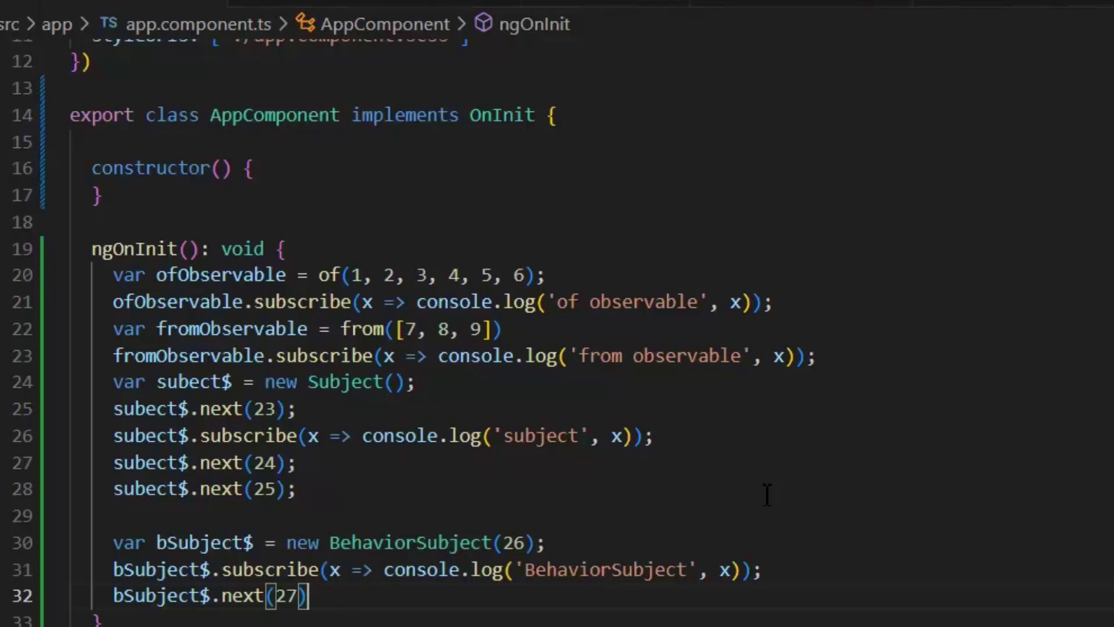
{"action": "type", "text": ";"}
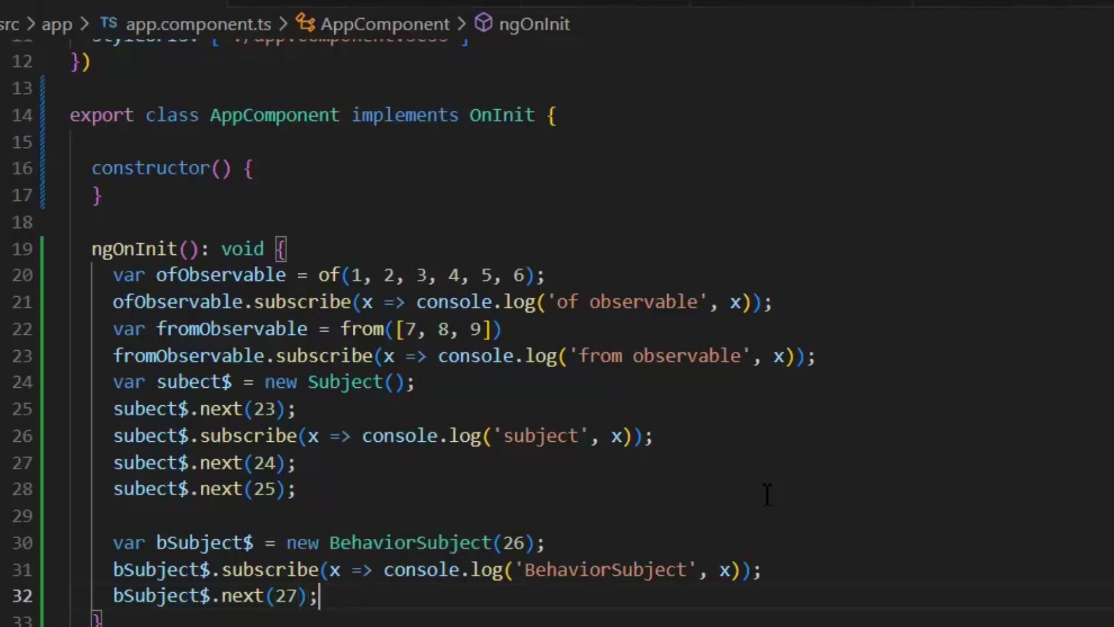
{"action": "key", "text": "alt+Tab"}
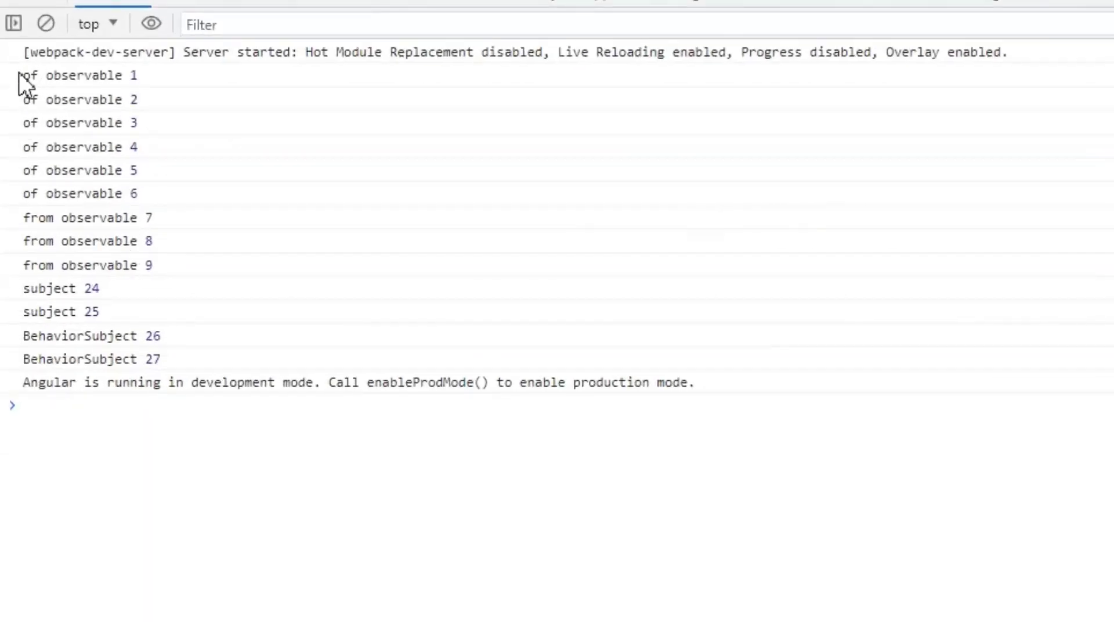
{"action": "left_click_drag", "start_coordinate": [19, 74], "coordinate": [150, 193]}
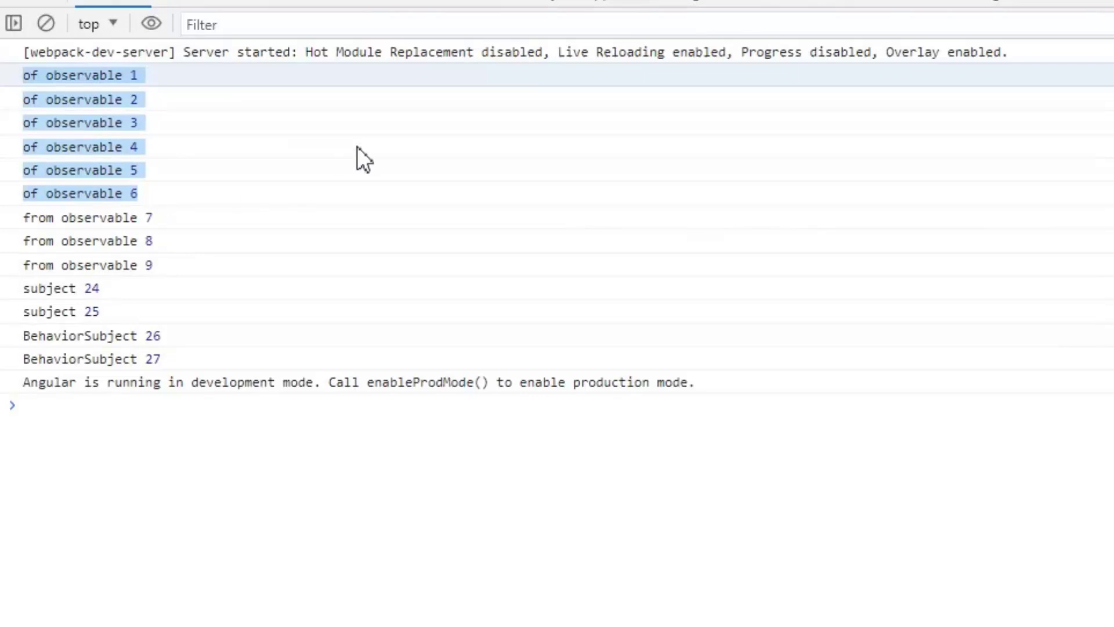
{"action": "left_click_drag", "start_coordinate": [23, 215], "coordinate": [152, 262]}
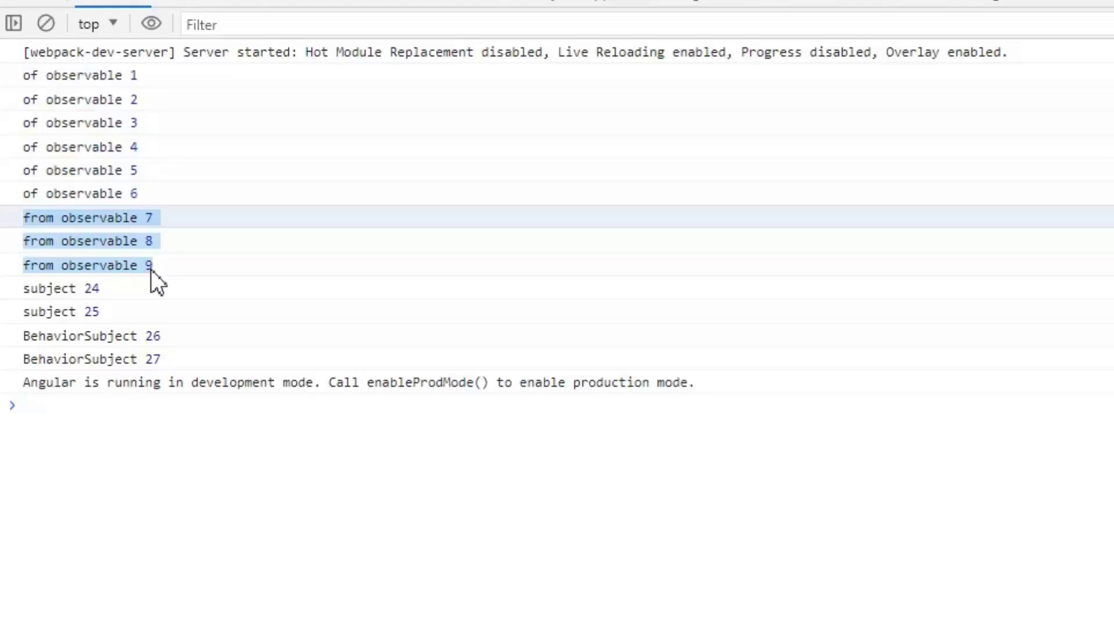
{"action": "left_click", "coordinate": [150, 269]}
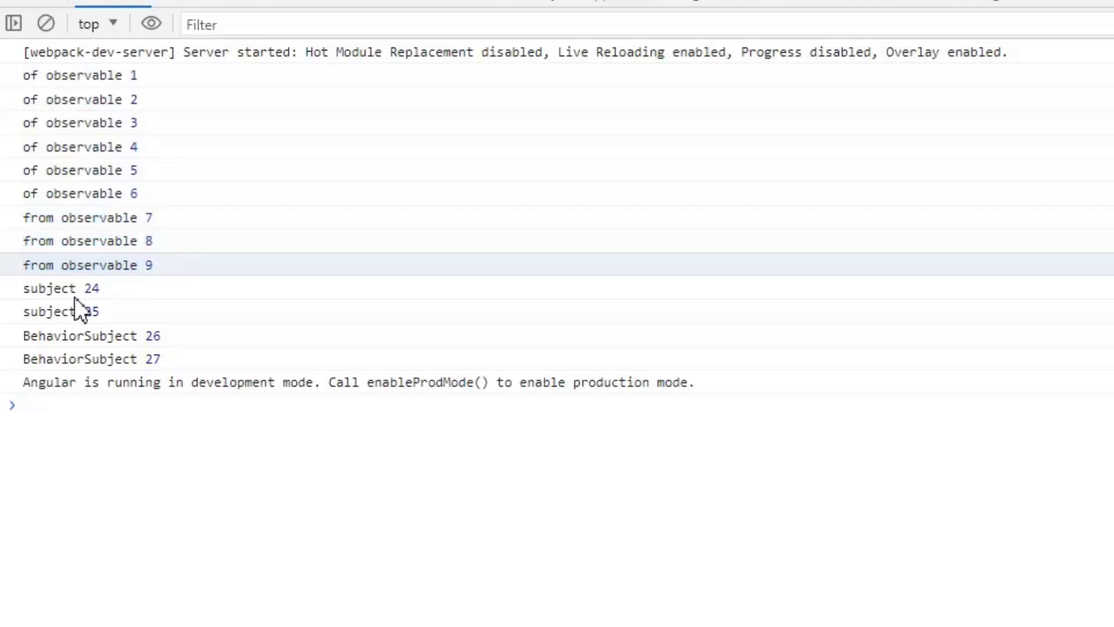